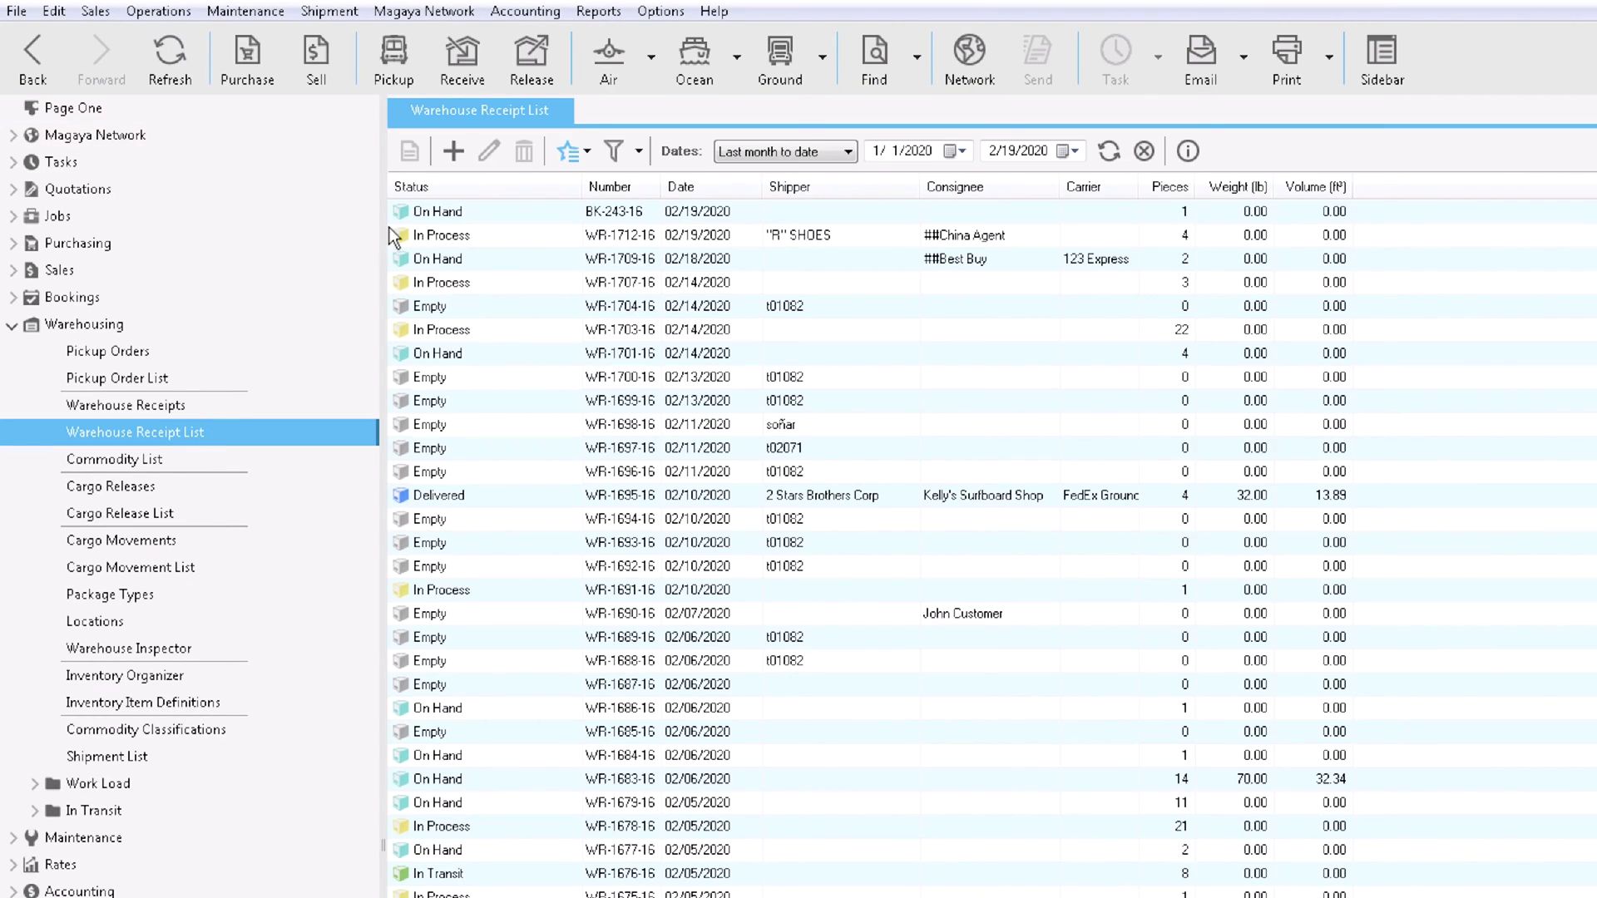
Add a new warehouse receipt numbered WR-1713-16, check its bonded warehouse types, then go to shipper/consignee details.
click(453, 151)
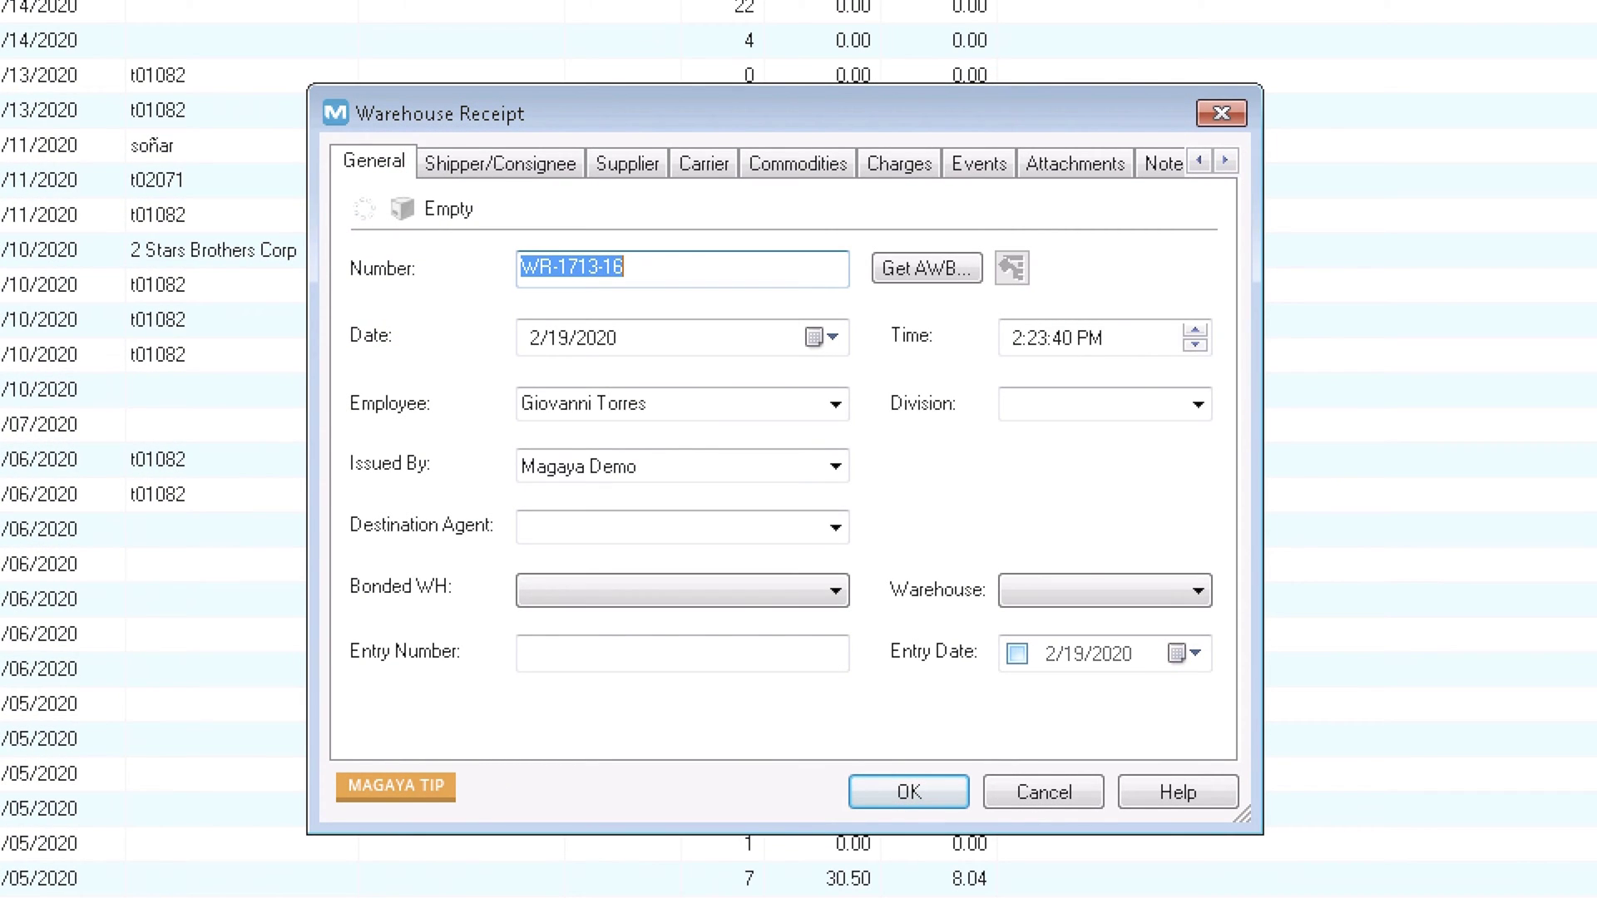
key(End)
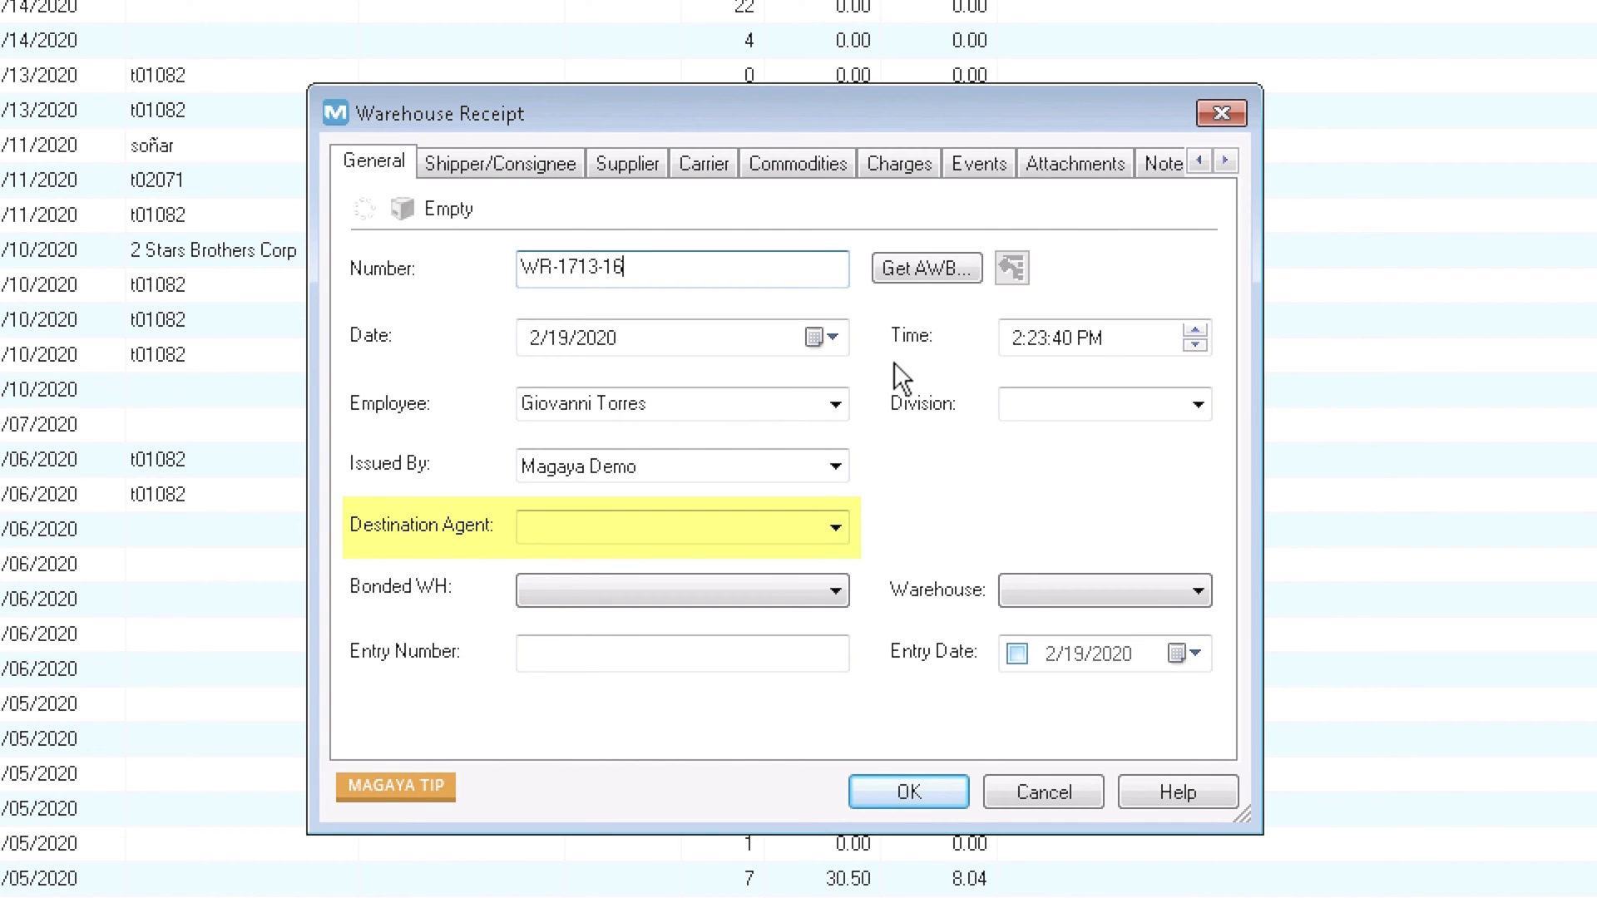
click(834, 591)
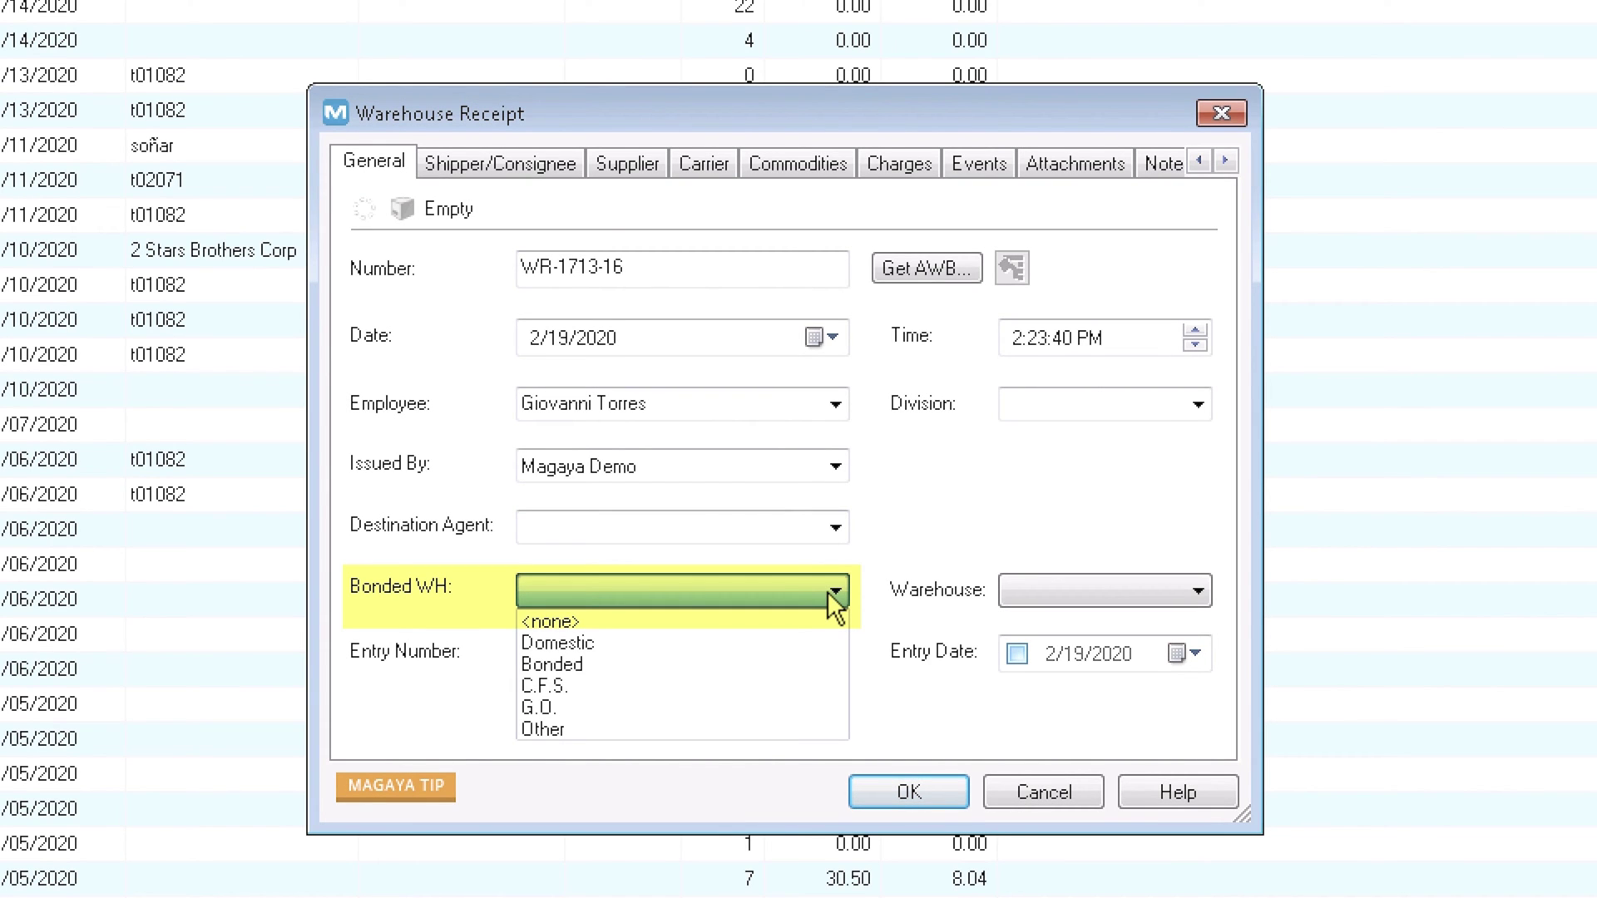
click(524, 163)
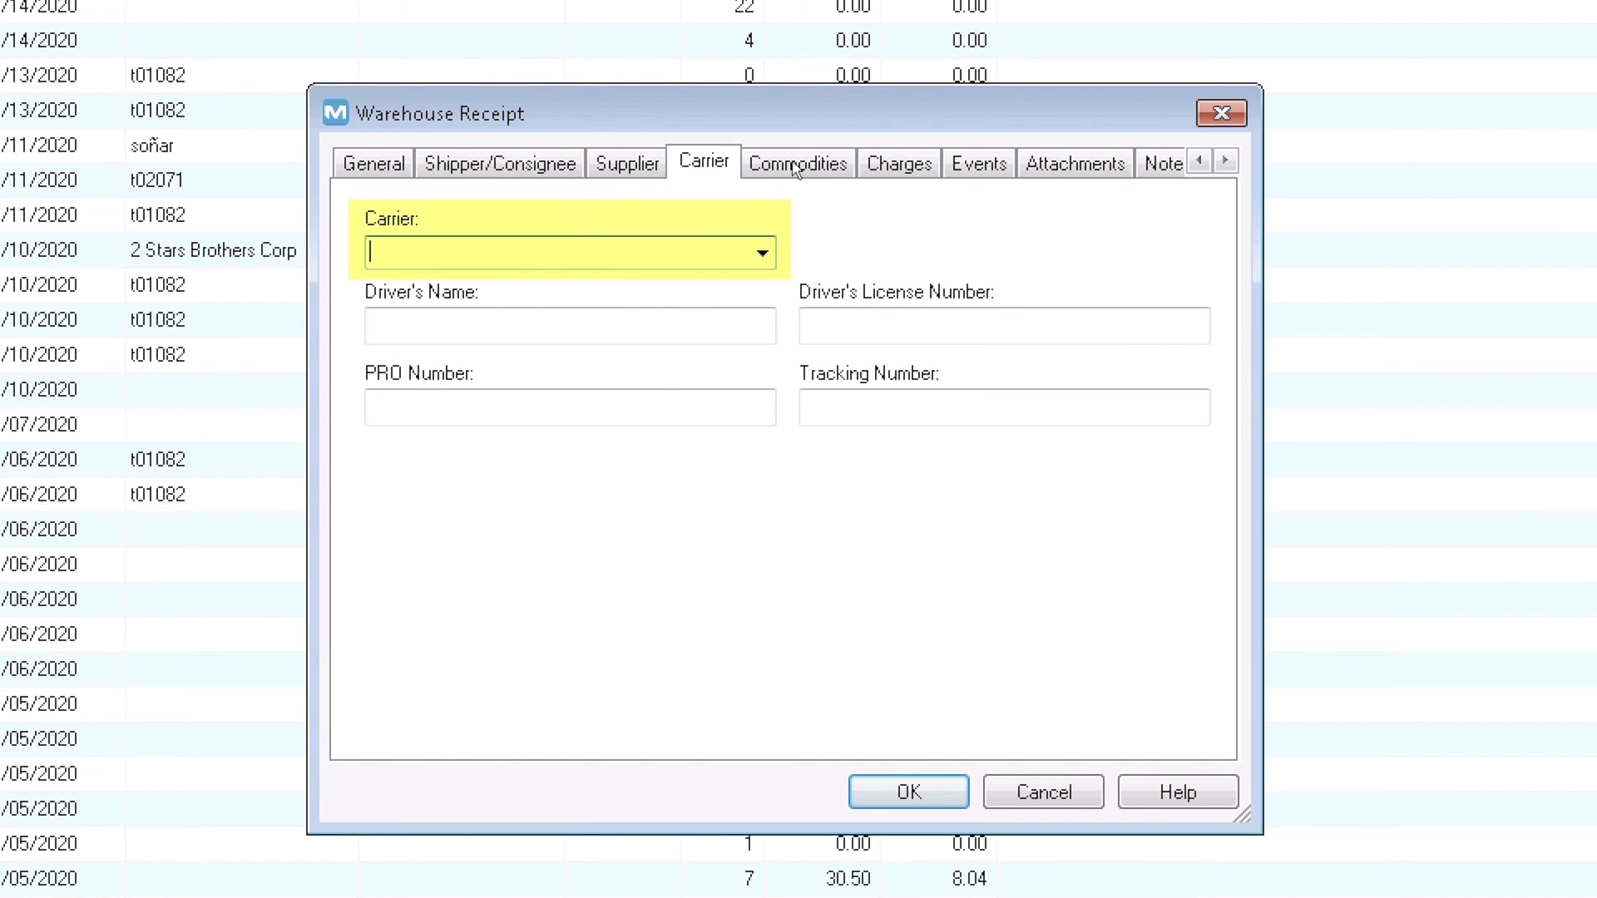
Add part 004 as a commodity: a boxed Nike Dri-fit shirt, 20x15x20 in, 5 lb, at D1REC.
click(796, 167)
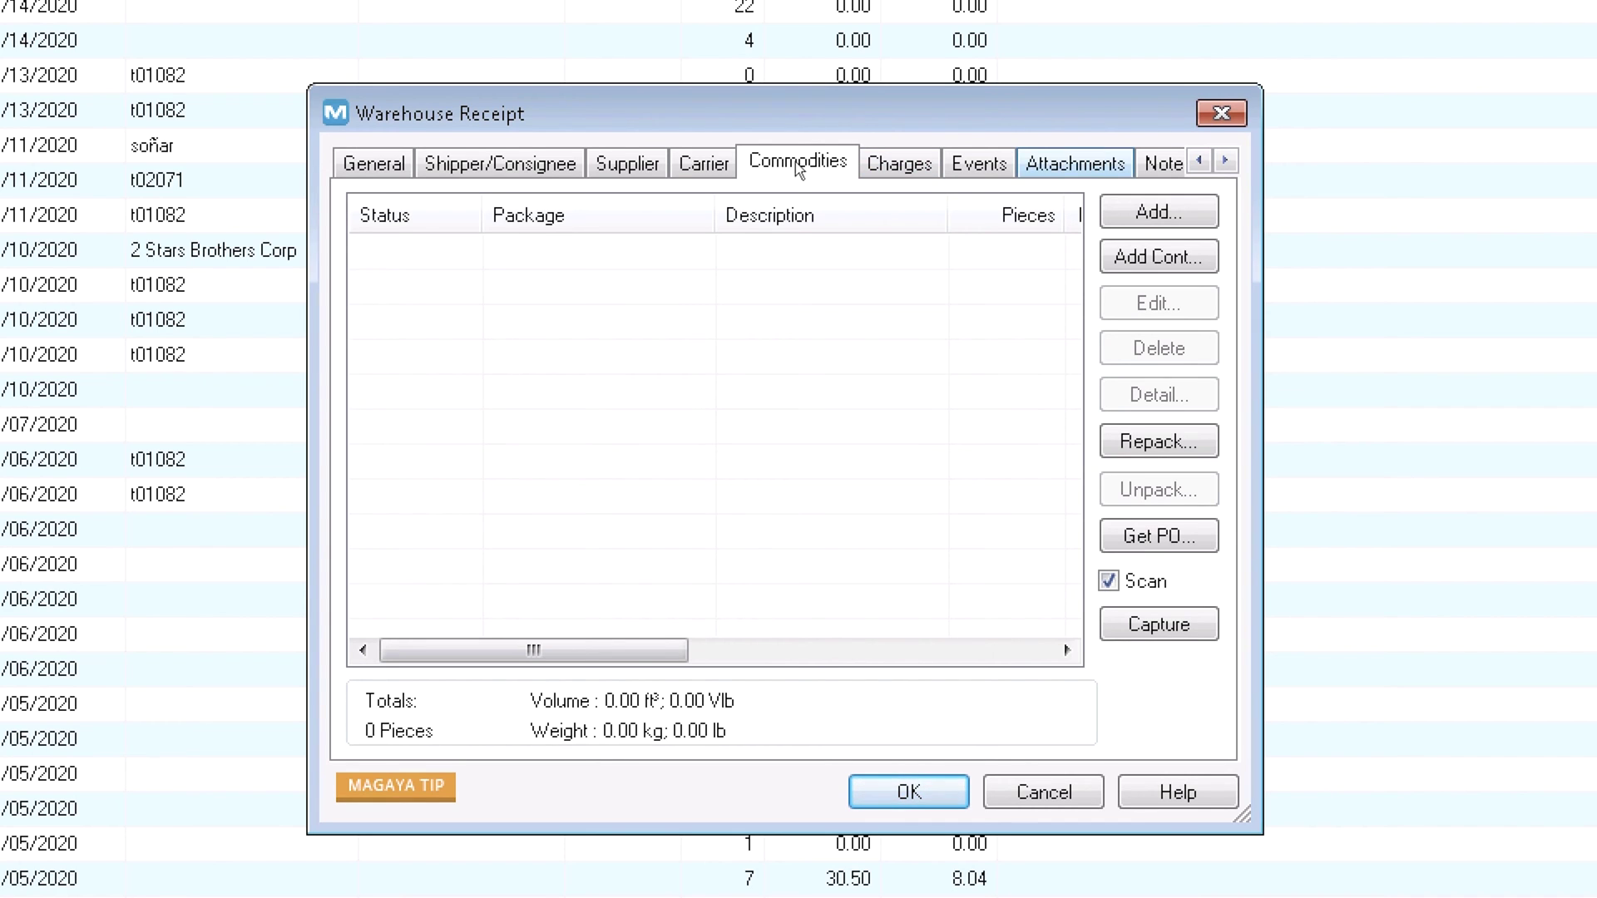
click(1135, 210)
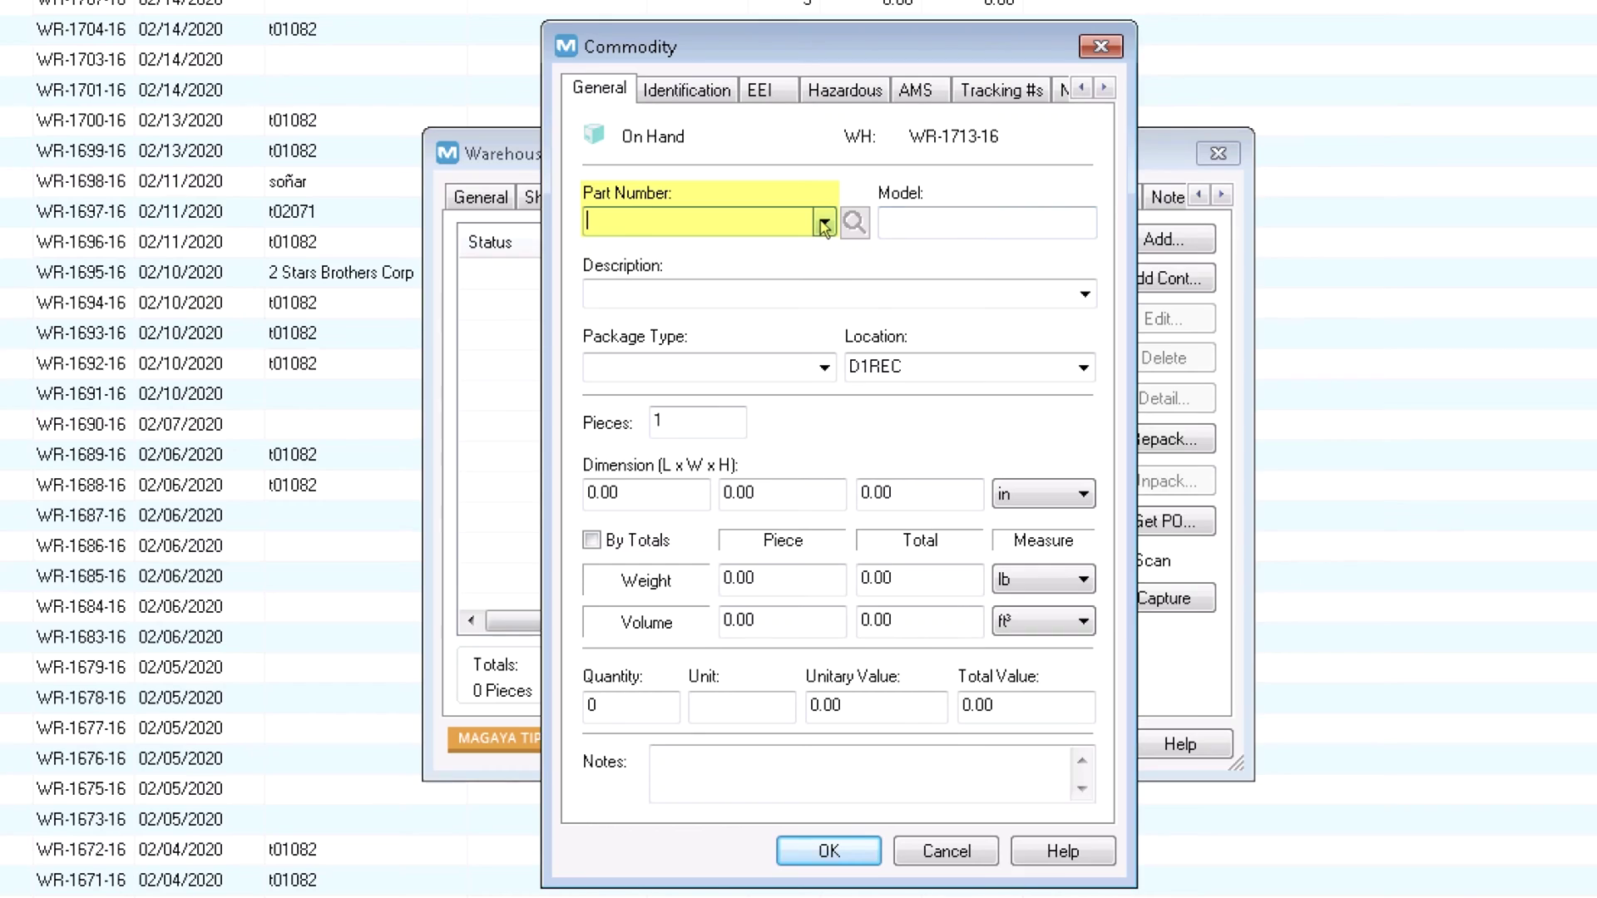
click(824, 223)
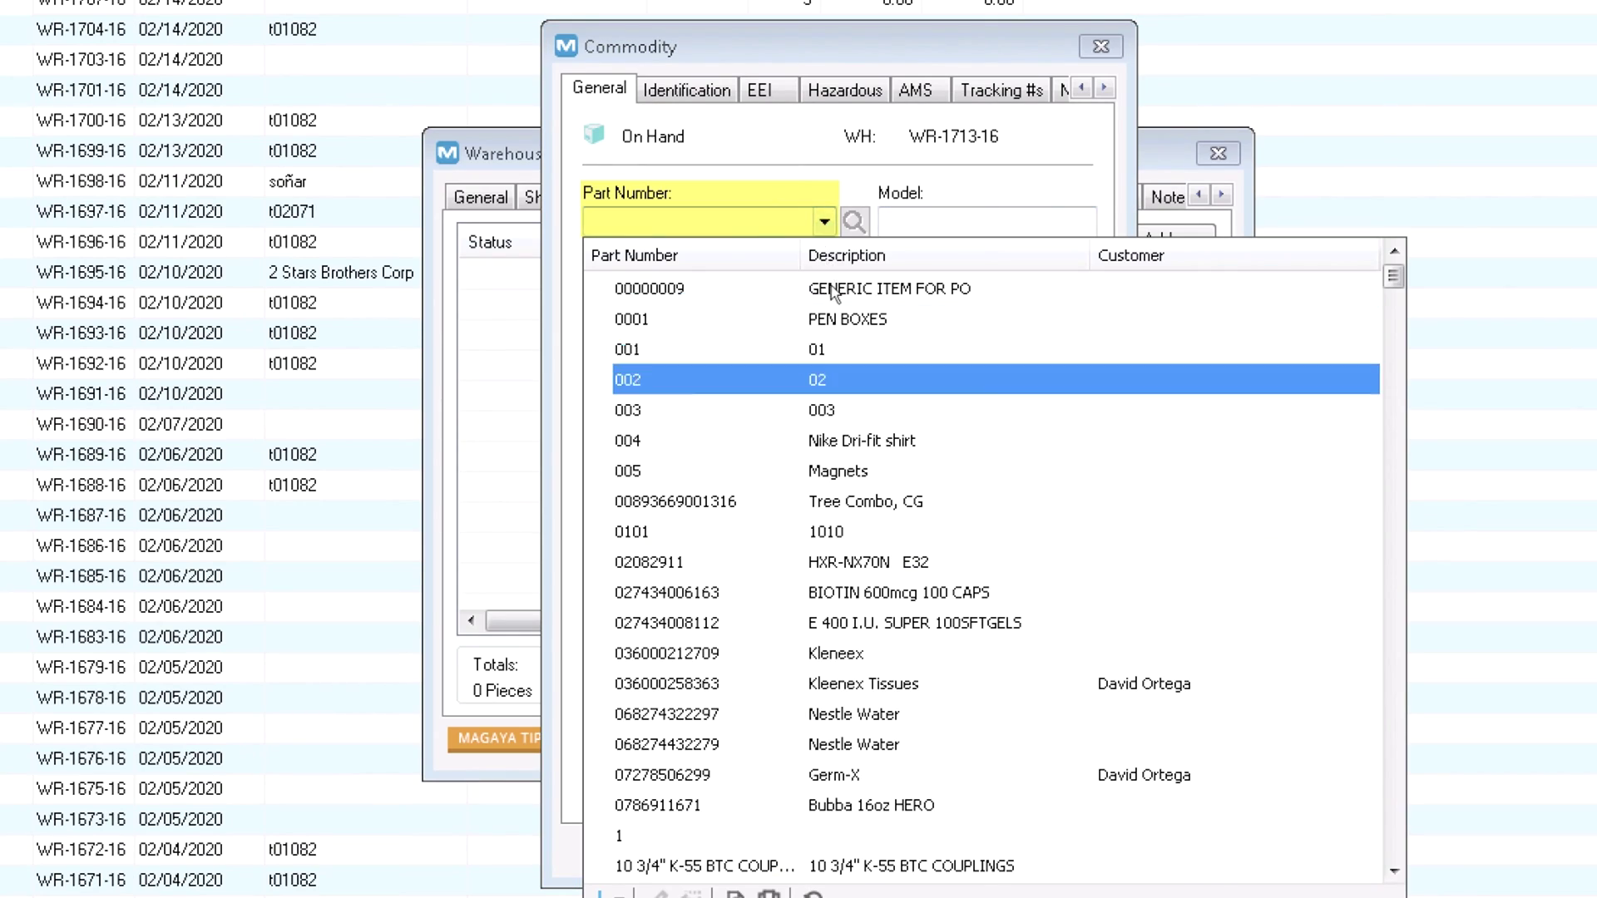
click(856, 439)
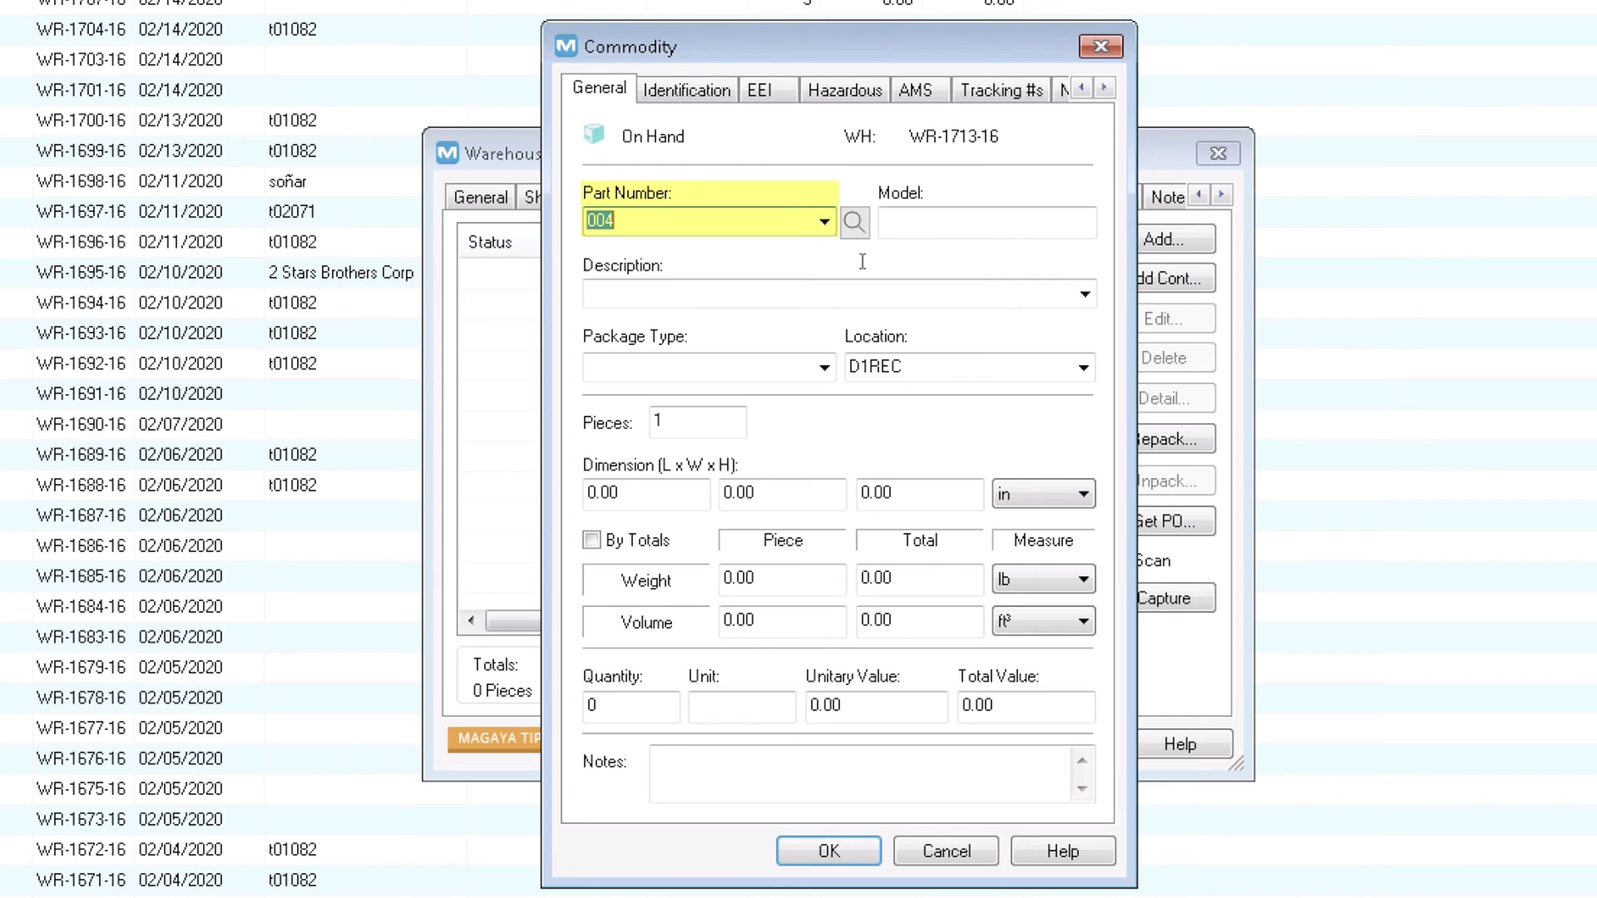
key(Tab)
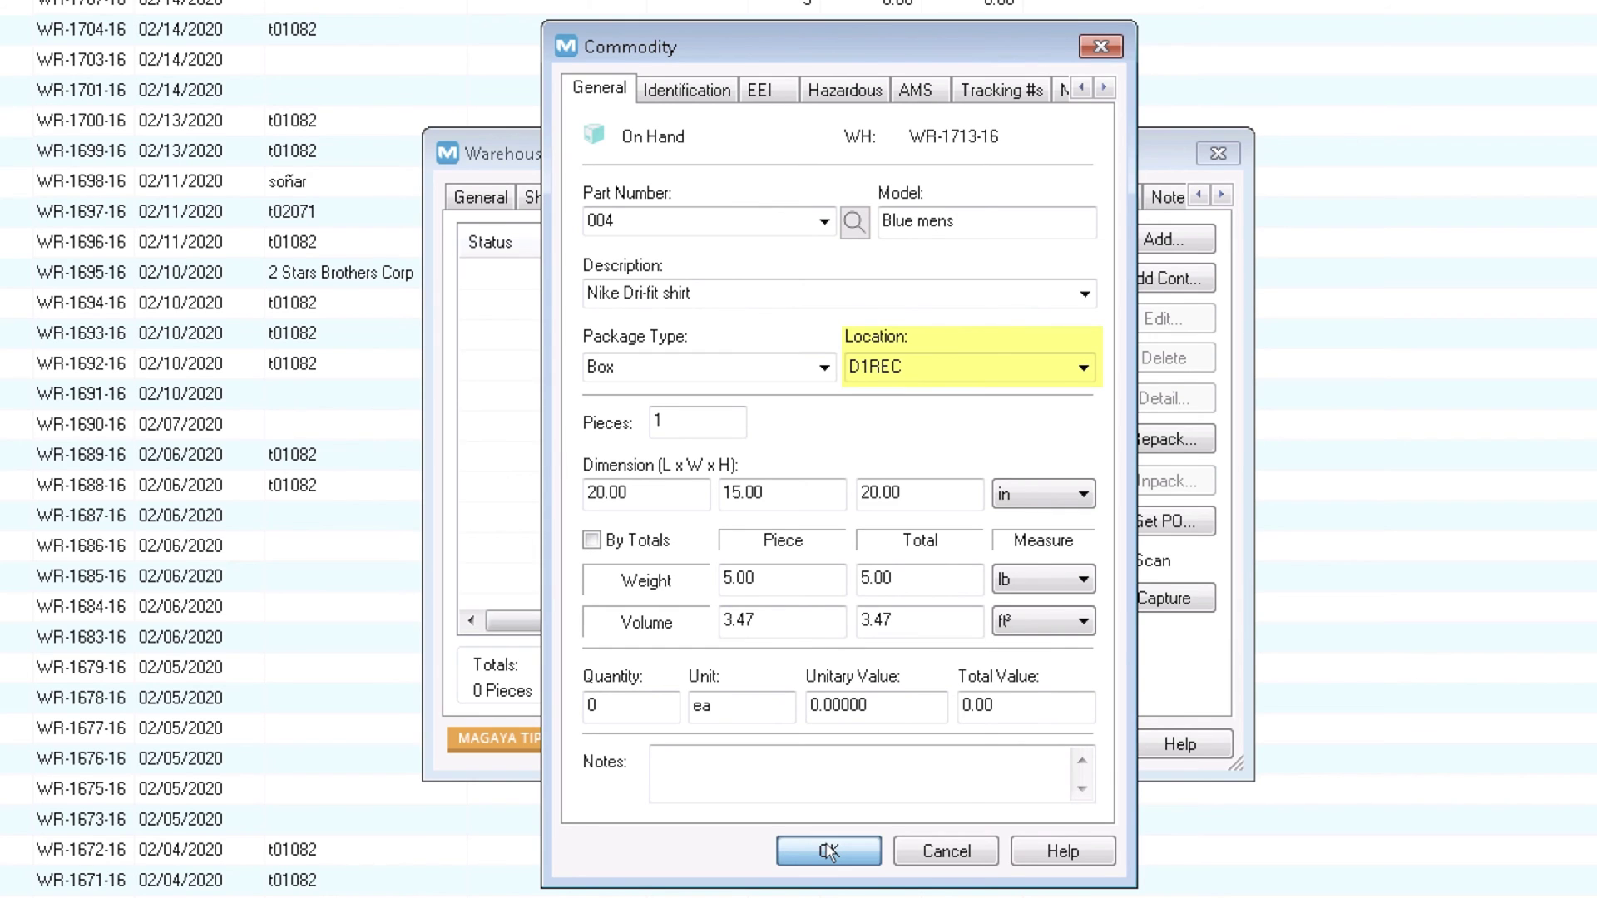
click(828, 850)
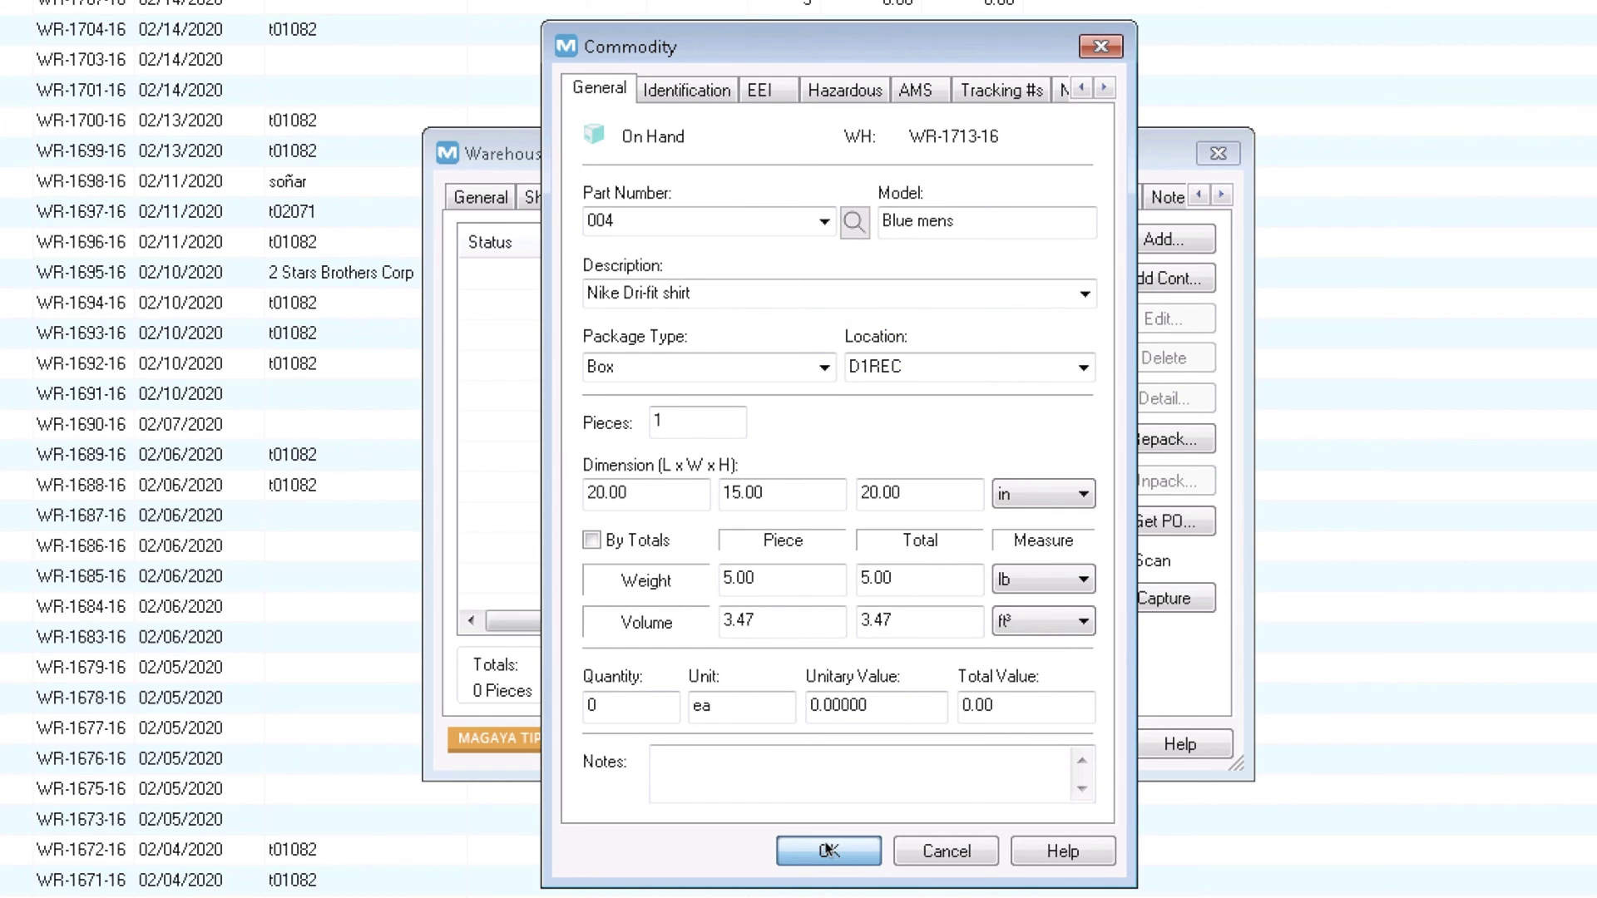
click(828, 850)
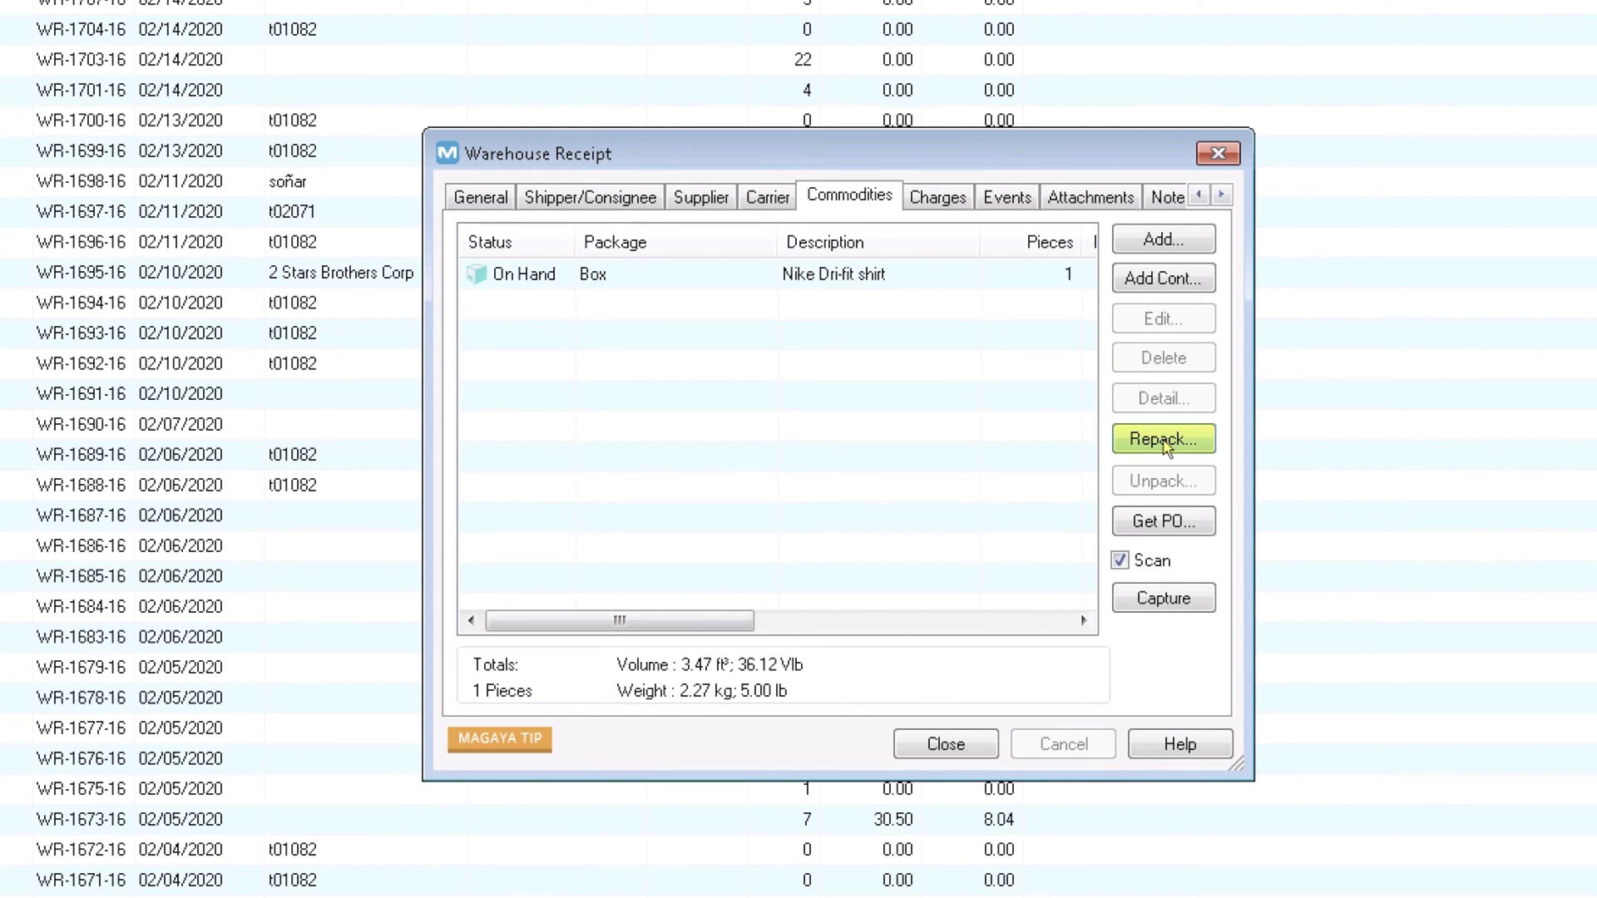
Start adding a container, look over the container types, then cancel without adding one.
click(1210, 282)
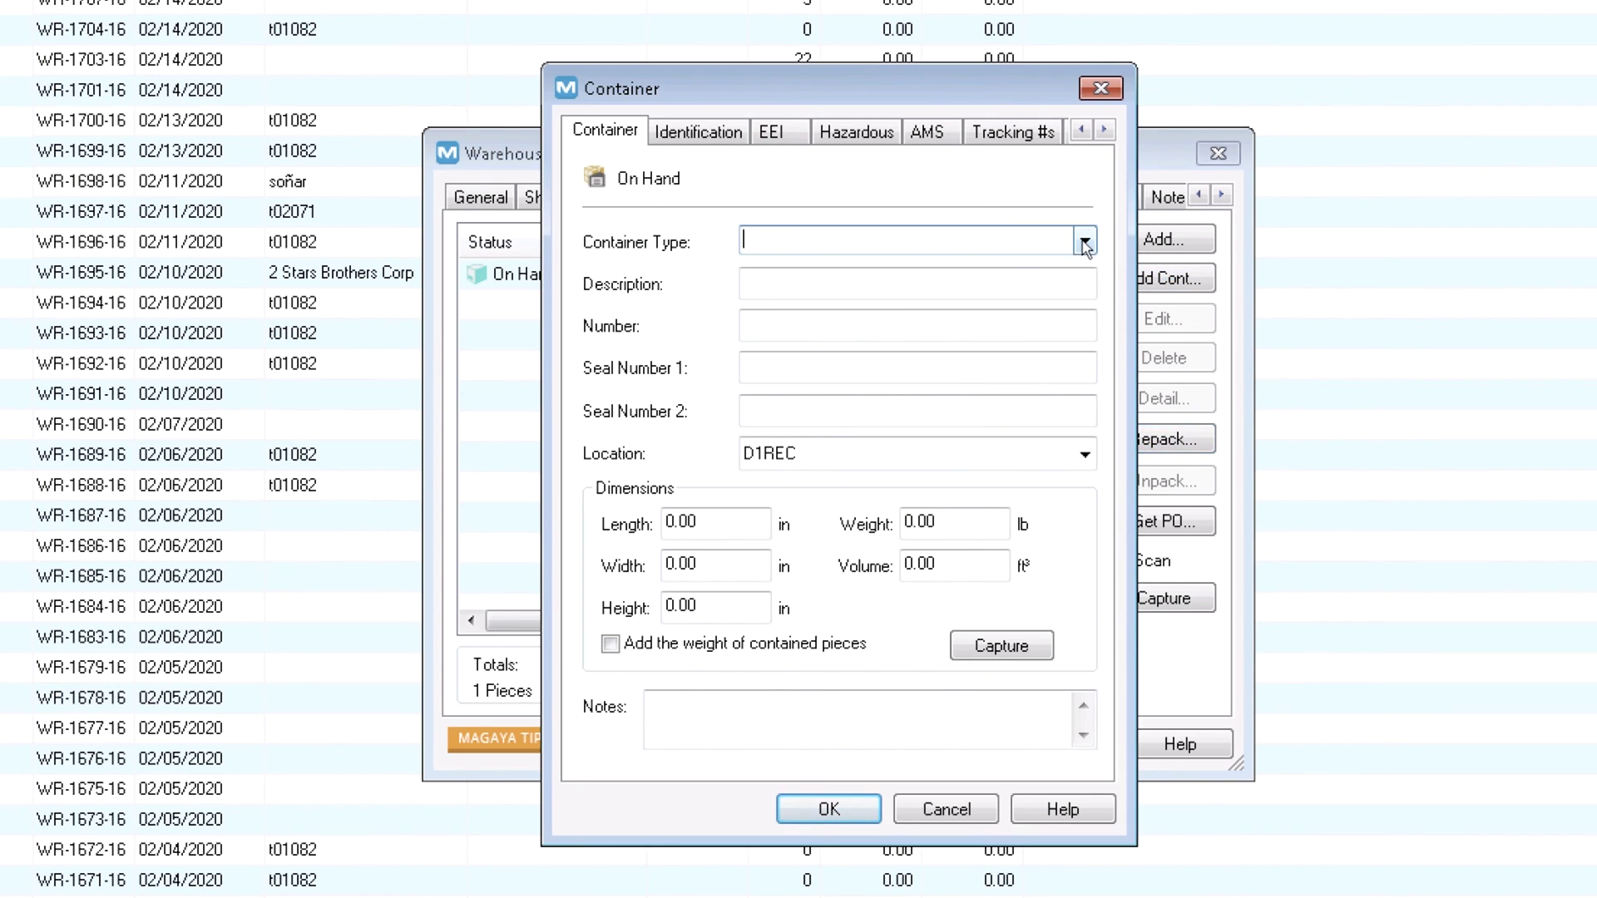
click(1084, 242)
click(1084, 242)
click(959, 808)
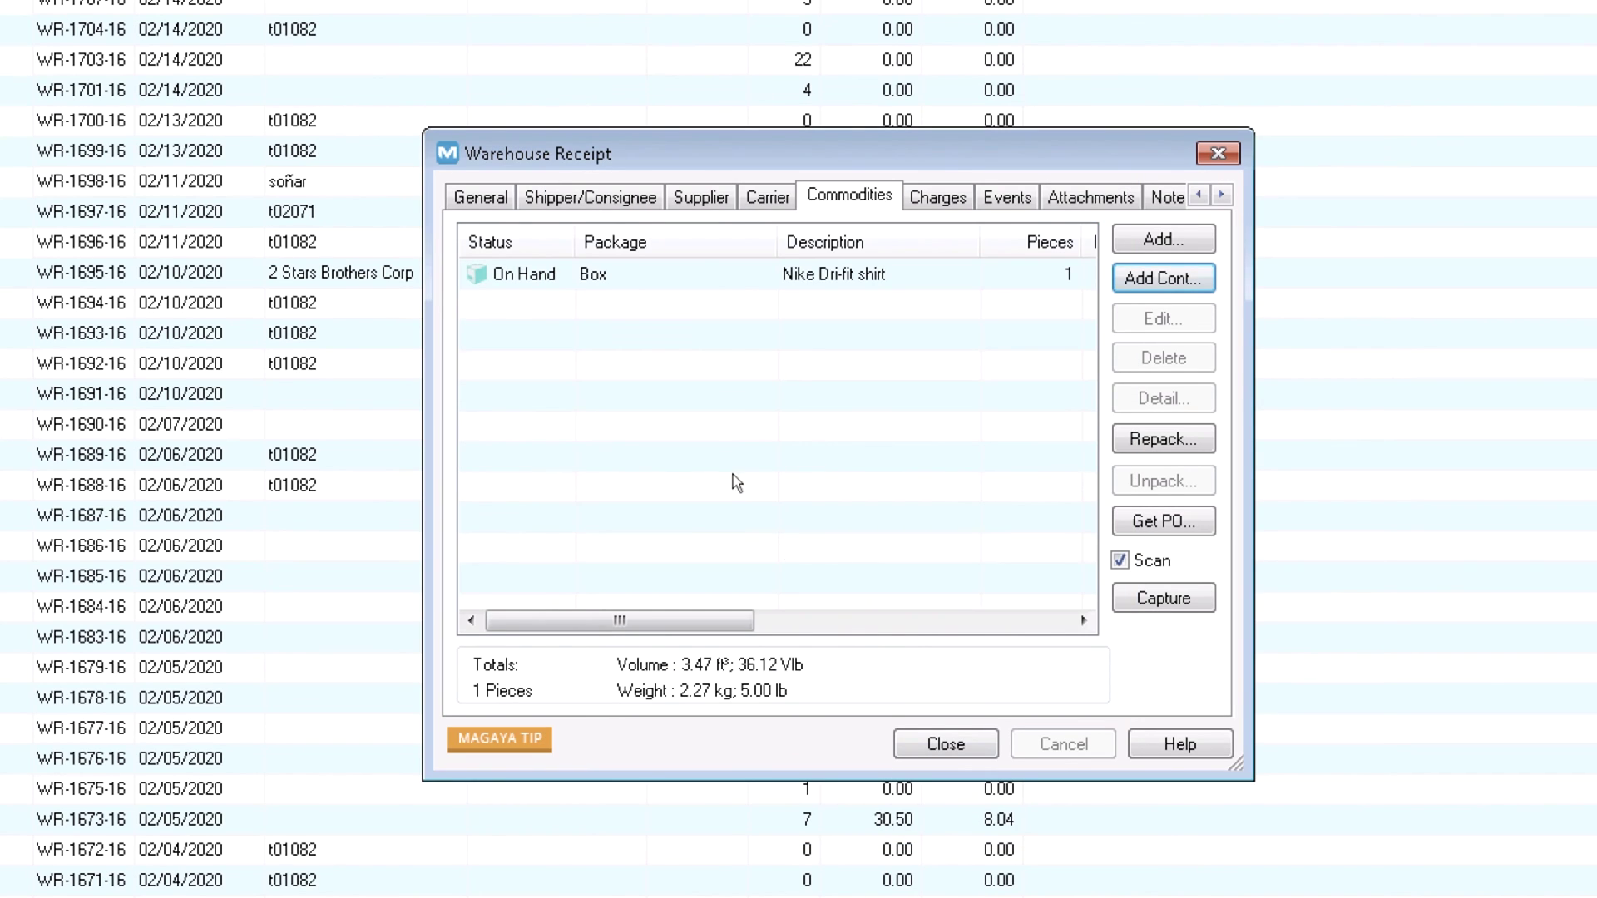
Check the Nike Dri-fit shirt box's context menu, then review the empty charges with USD 0.00 totals.
click(593, 277)
right_click(593, 277)
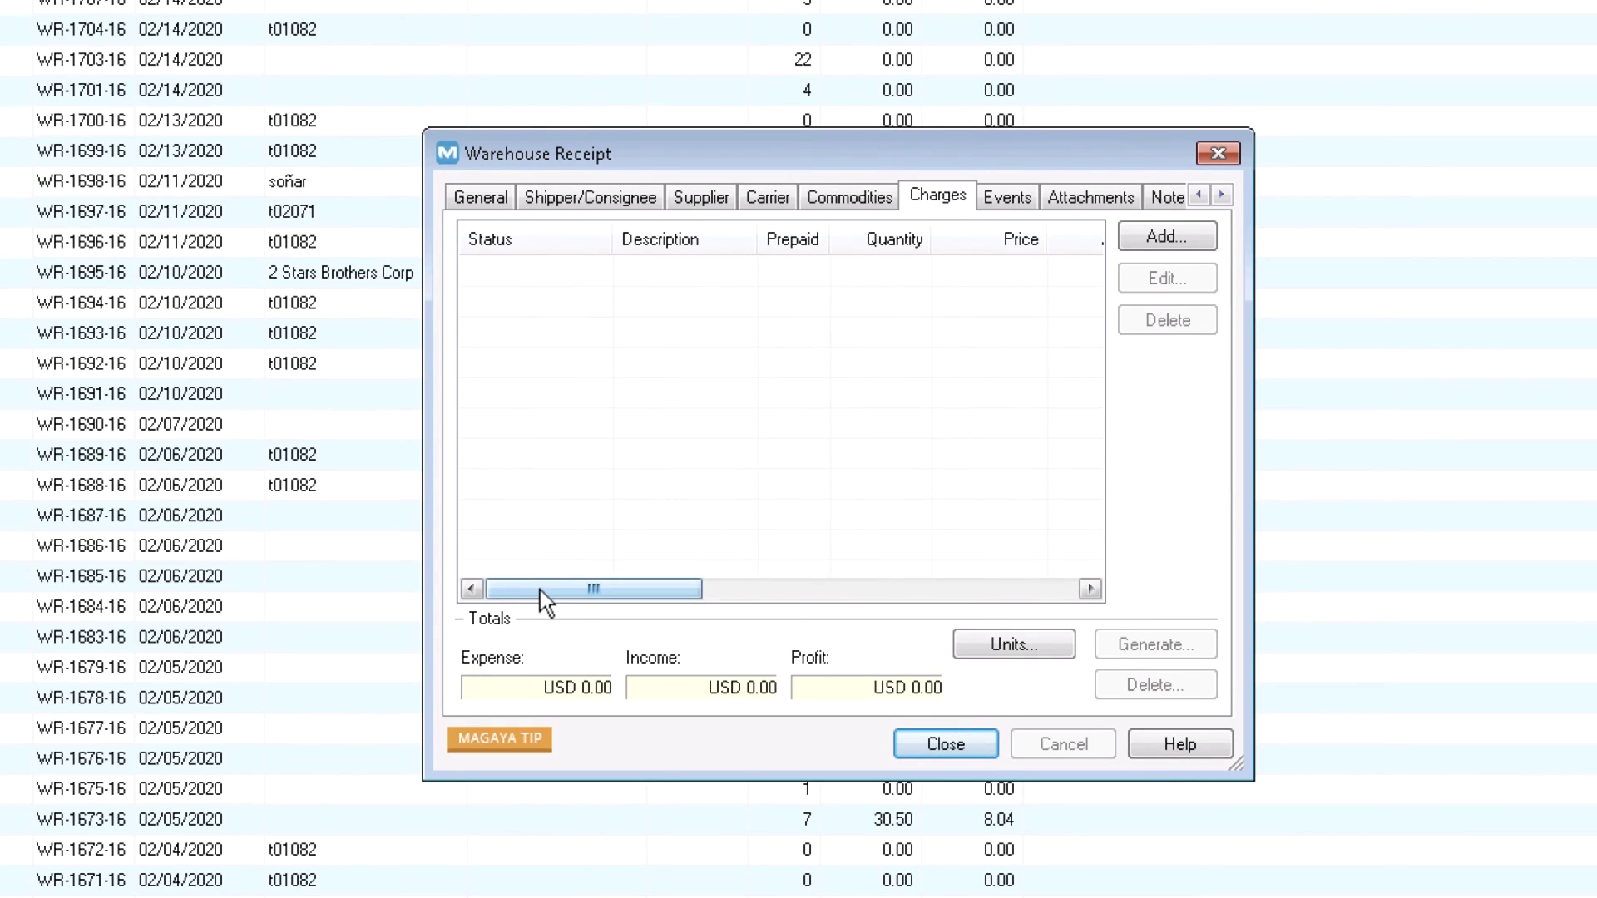
drag(540, 590, 1059, 609)
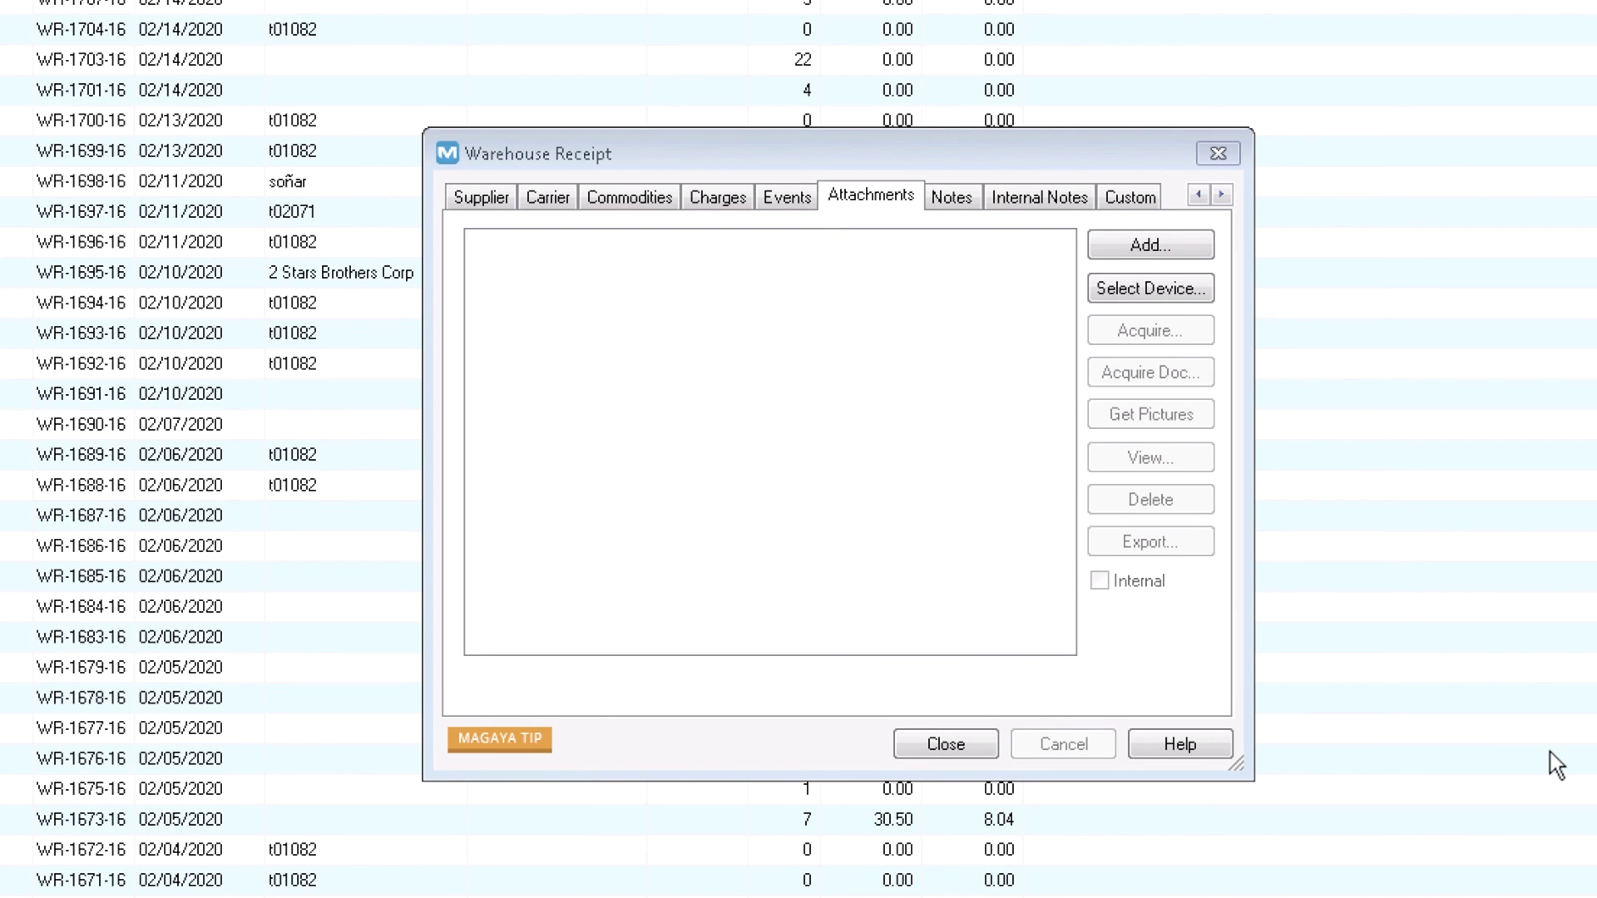
Review the Notes, Internal Notes and Custom tabs, then close the receipt to save it and preview it.
click(966, 200)
click(1029, 198)
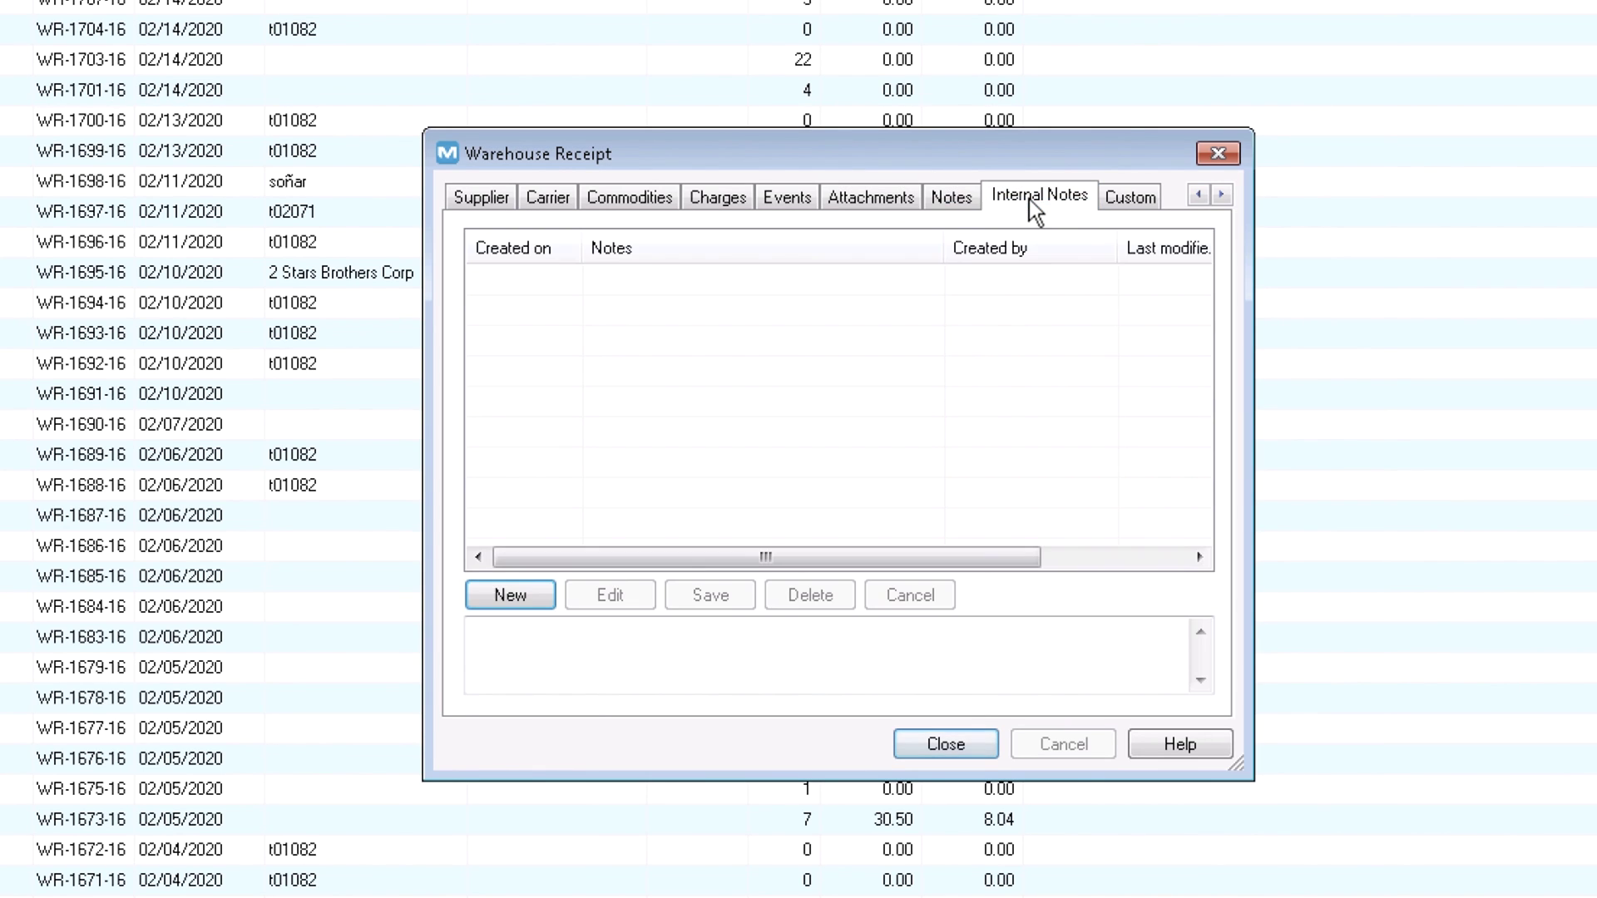
click(1125, 206)
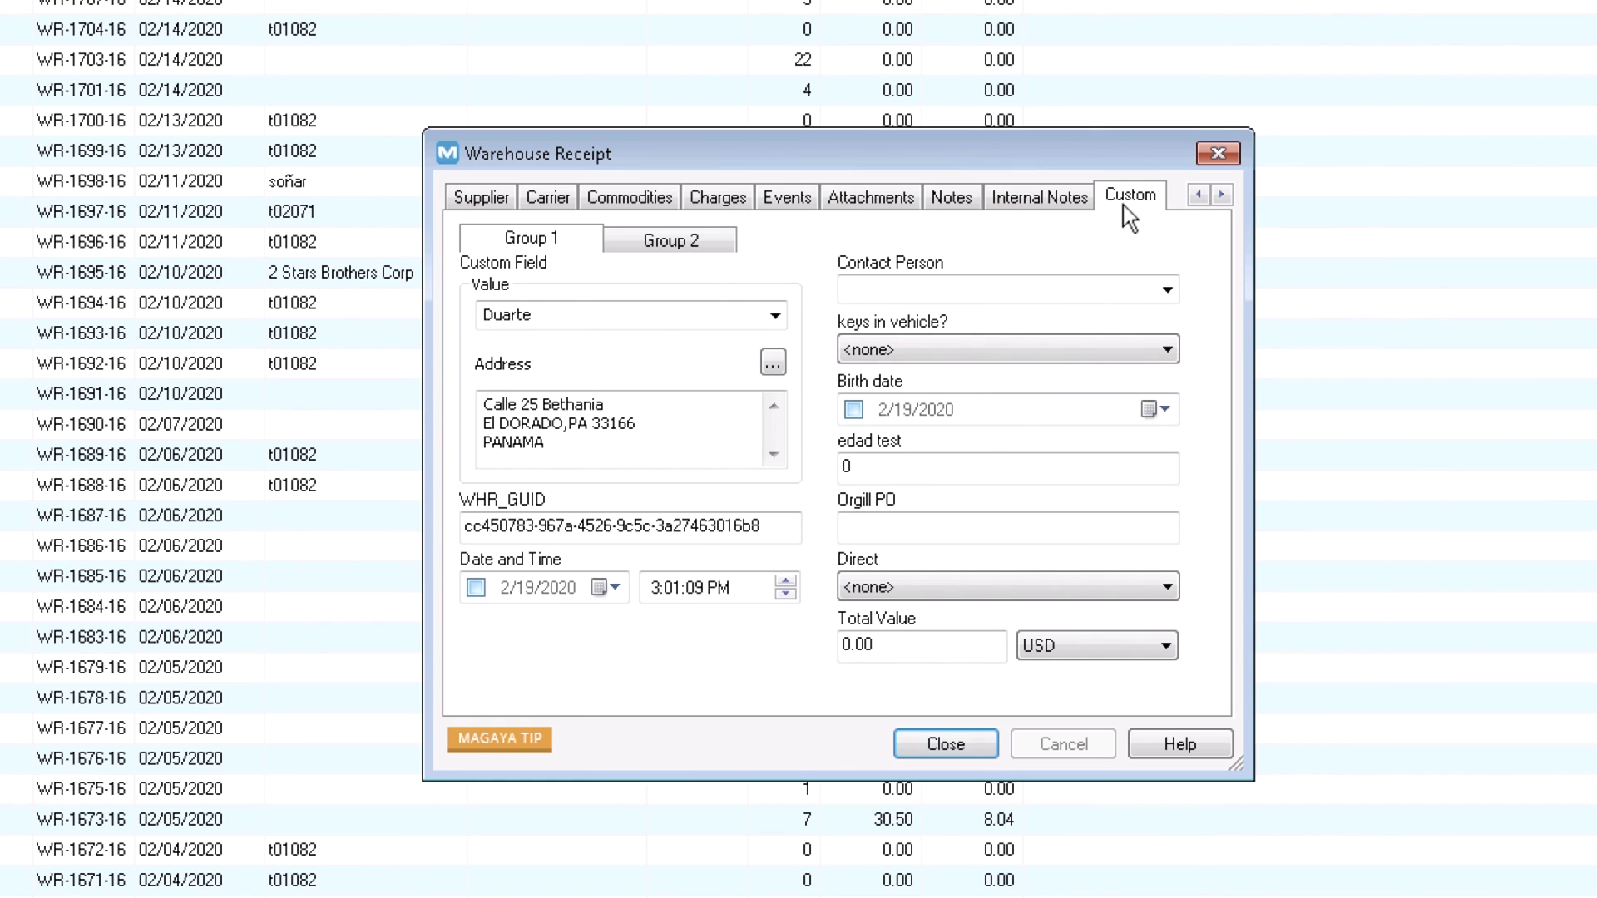
click(931, 741)
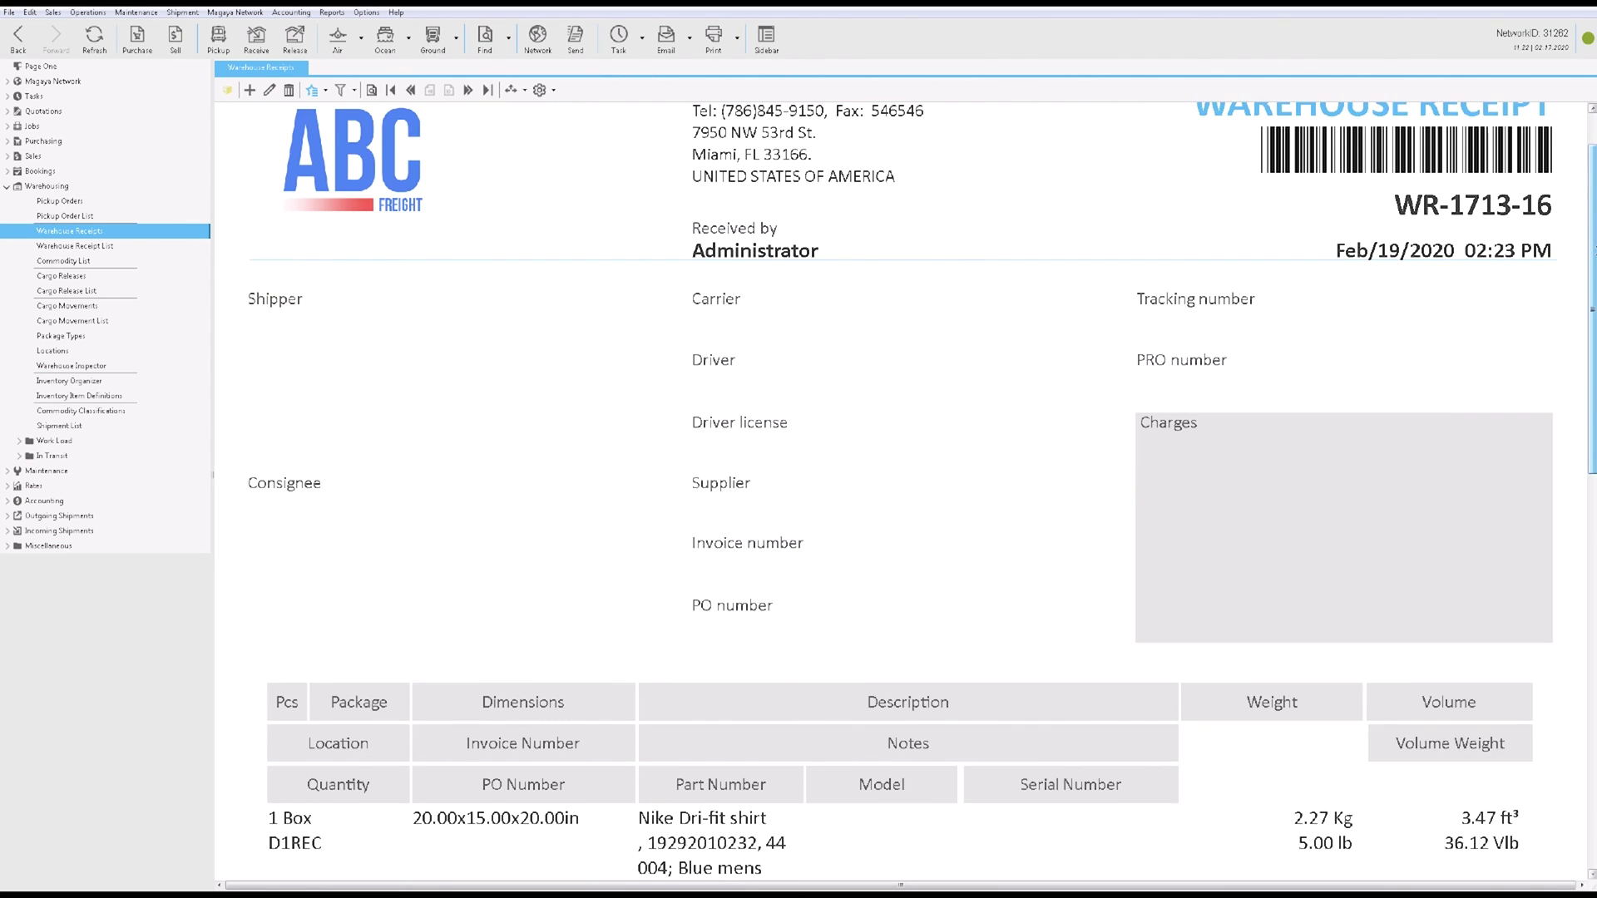
Scroll through the WR-1713-16 receipt preview, then open the receipt list's actions menu.
scroll(915, 491, down, 4)
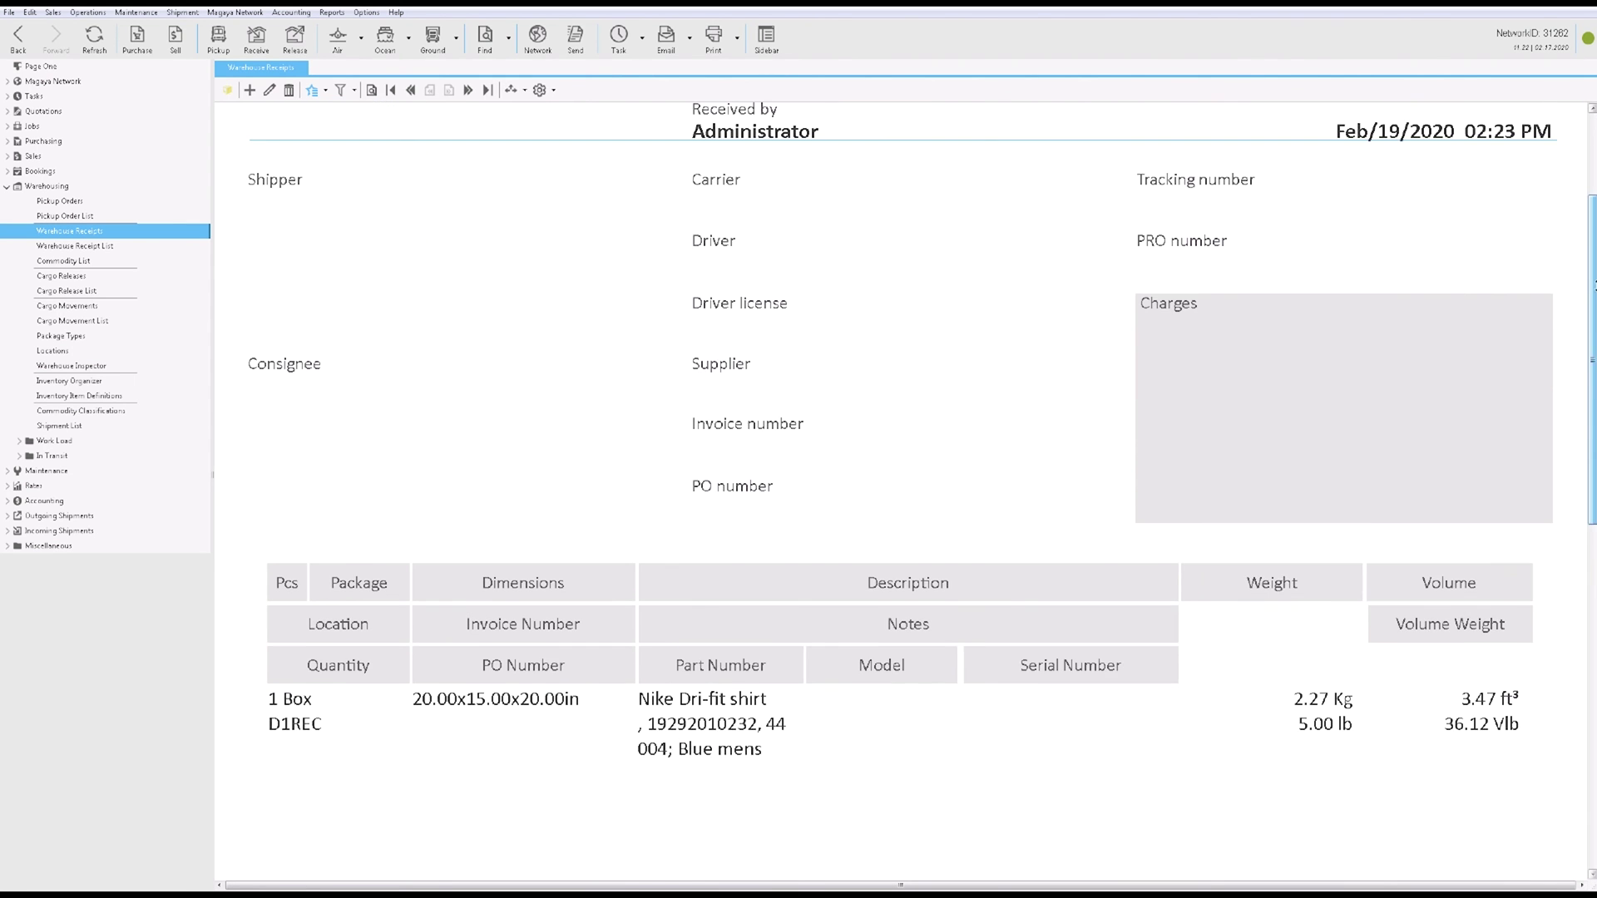
scroll(915, 490, up, 4)
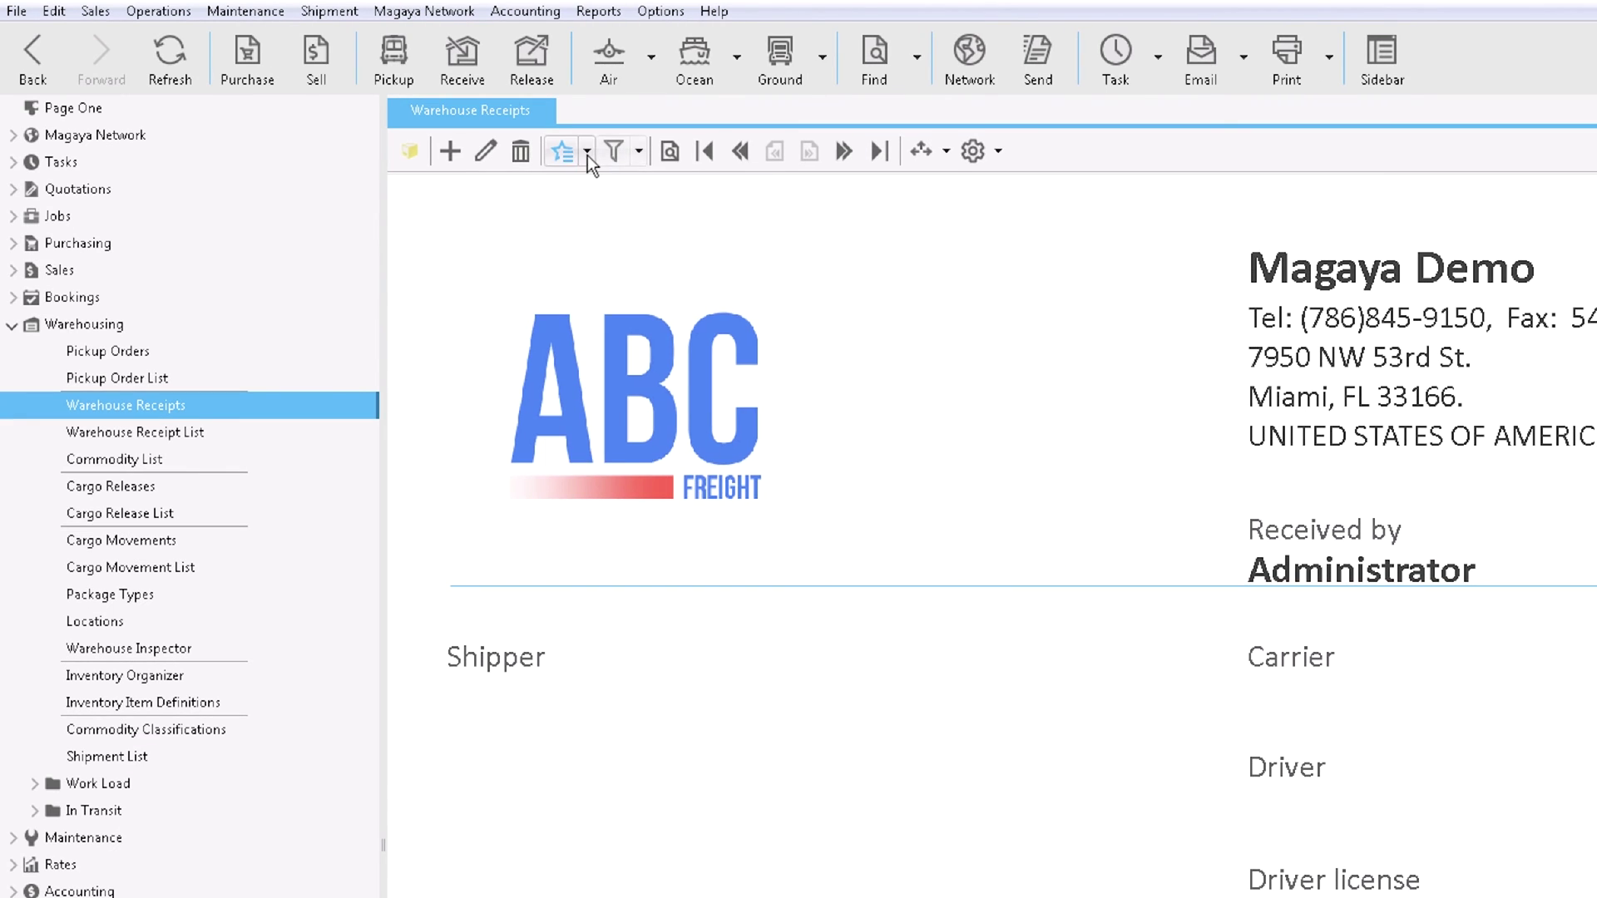
click(587, 152)
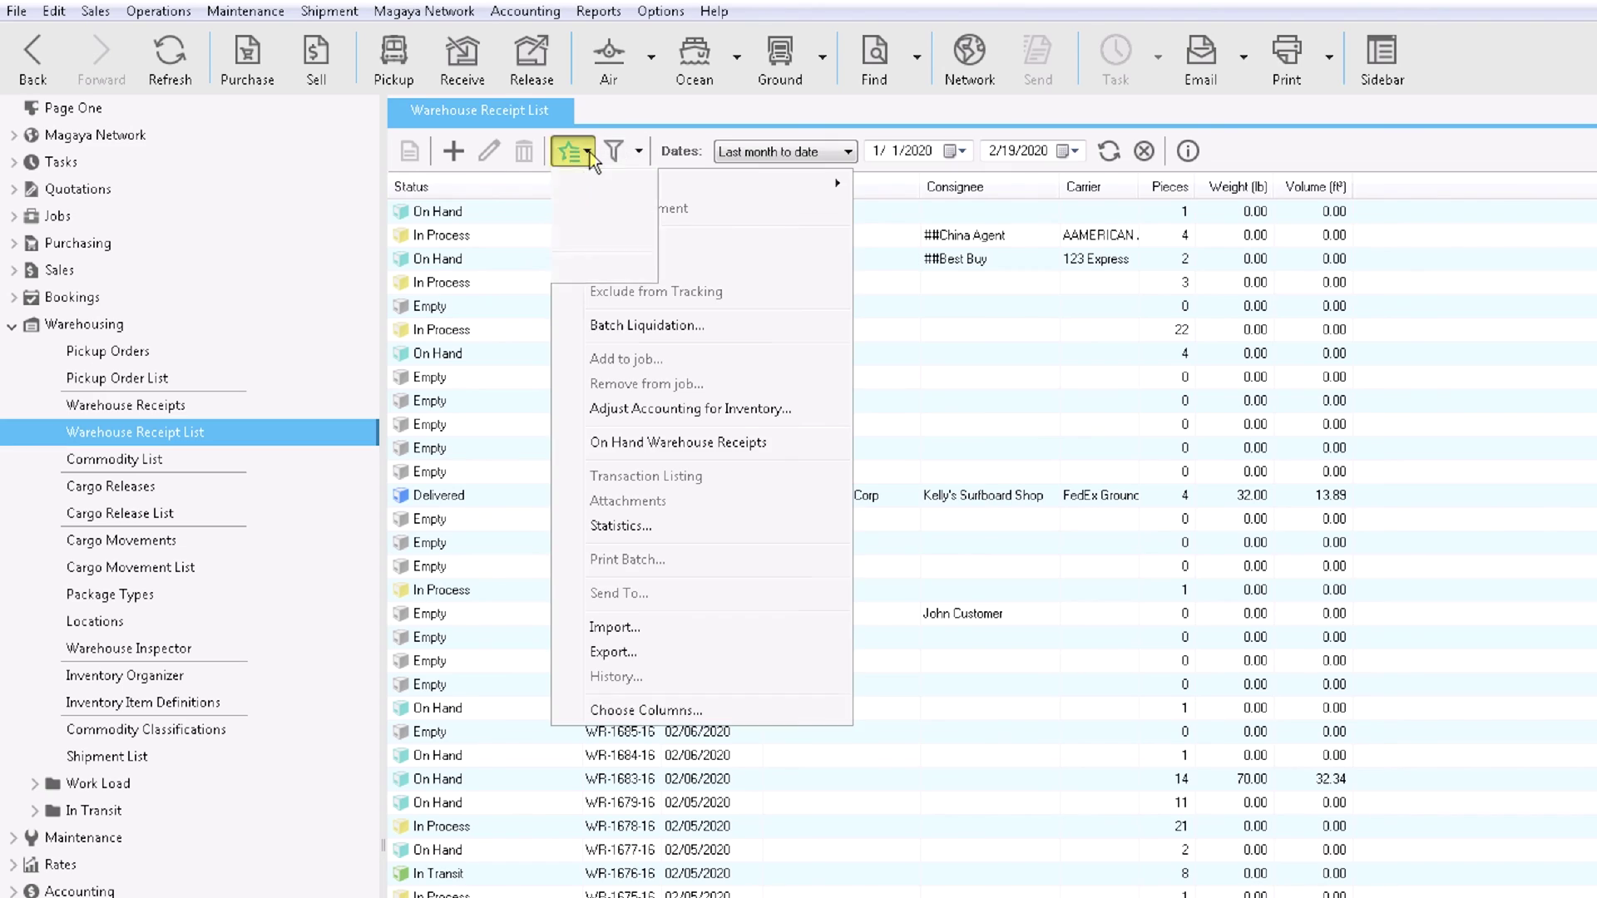
click(587, 152)
Open the receipt list's actions, filter and saved-view menus, and the top receipt's context menu.
click(640, 151)
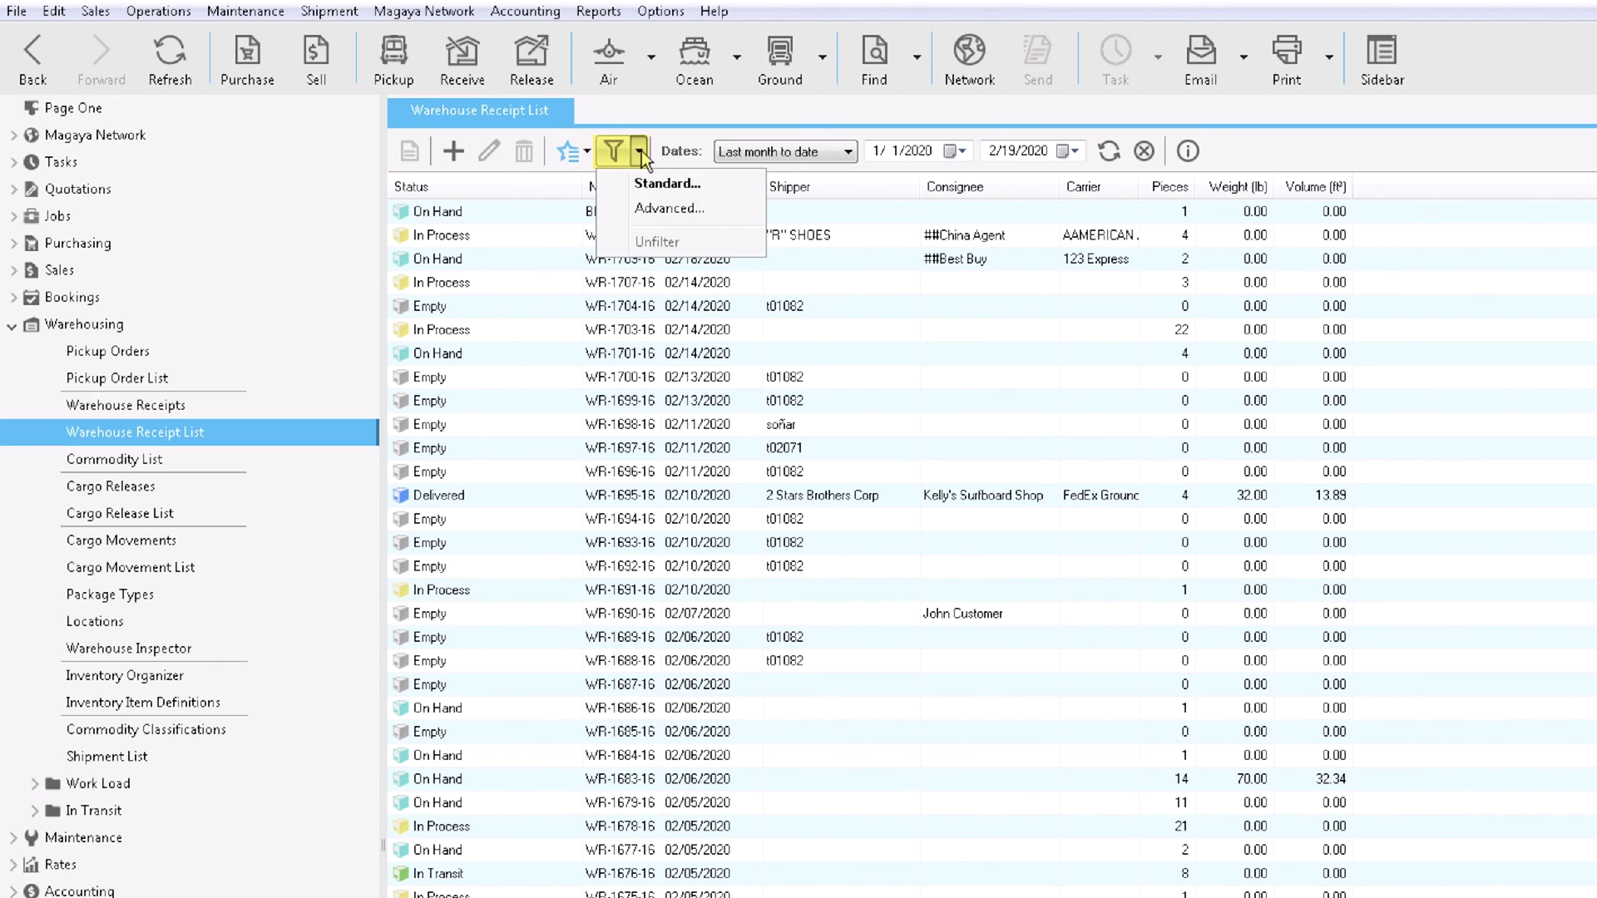
click(1596, 155)
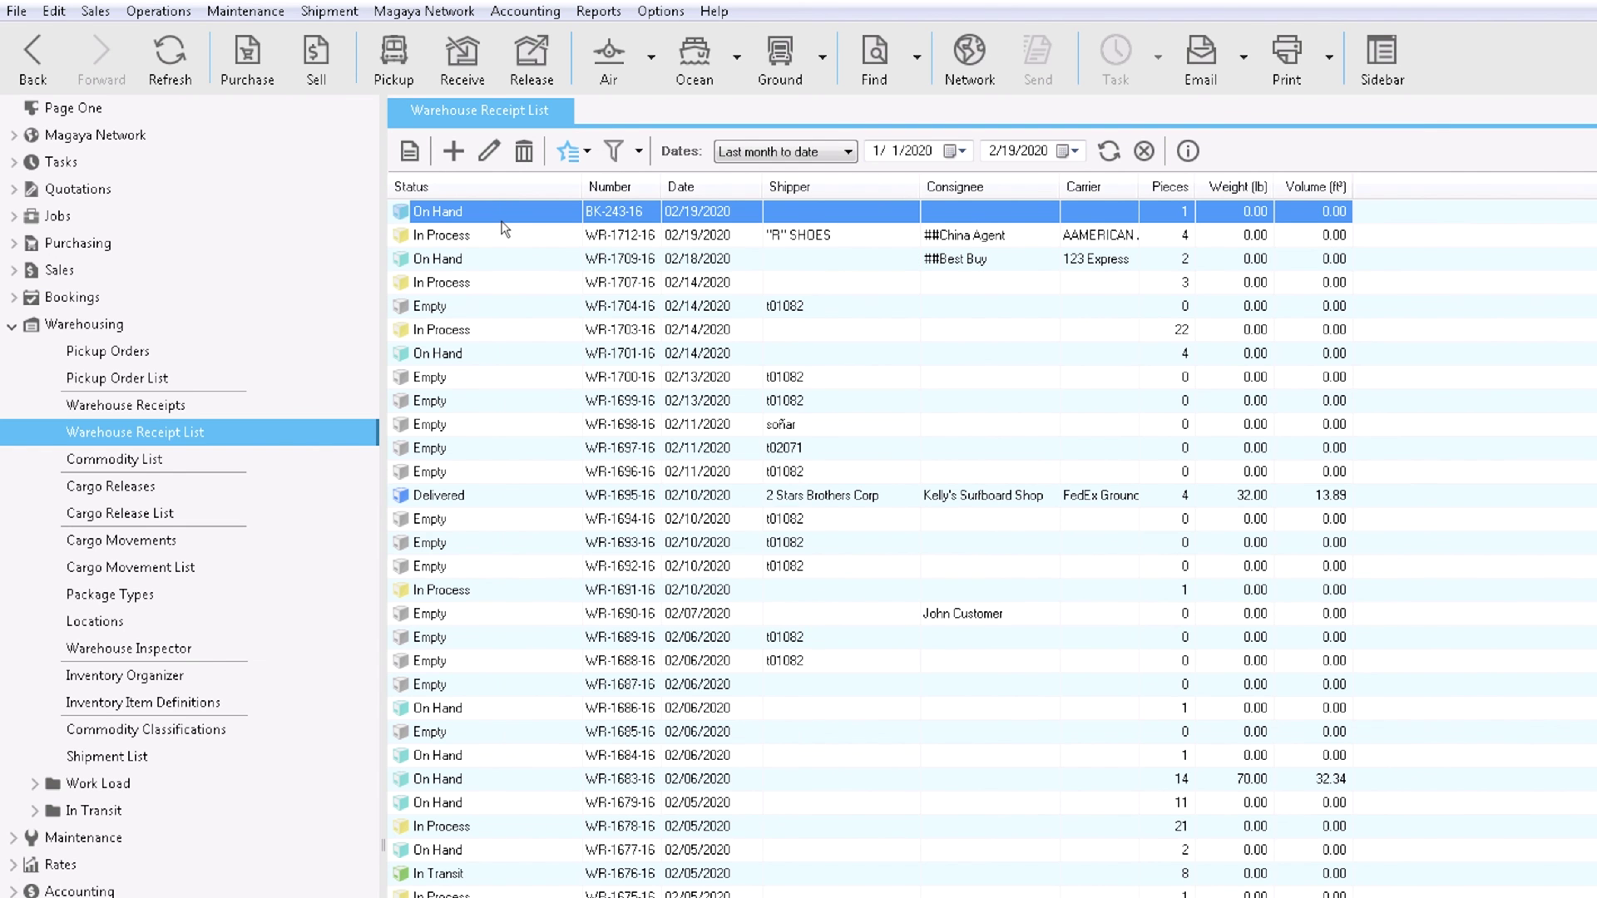
right_click(505, 230)
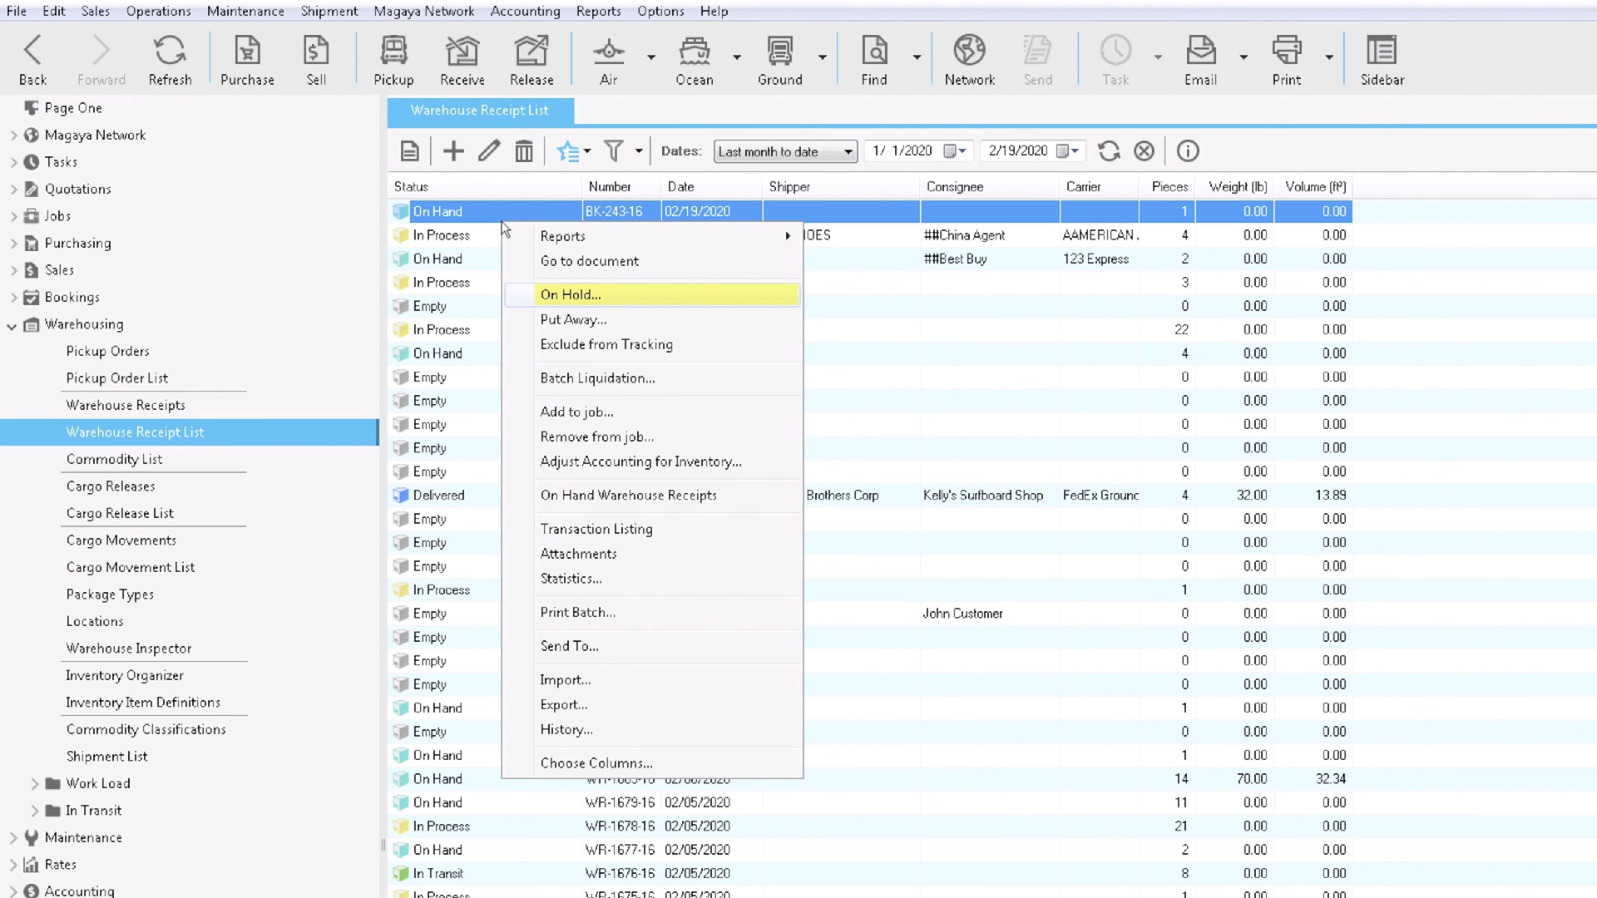
Browse the receipt reports grouped by field, then switch to the Commodity List.
click(570, 150)
mouse_move(729, 197)
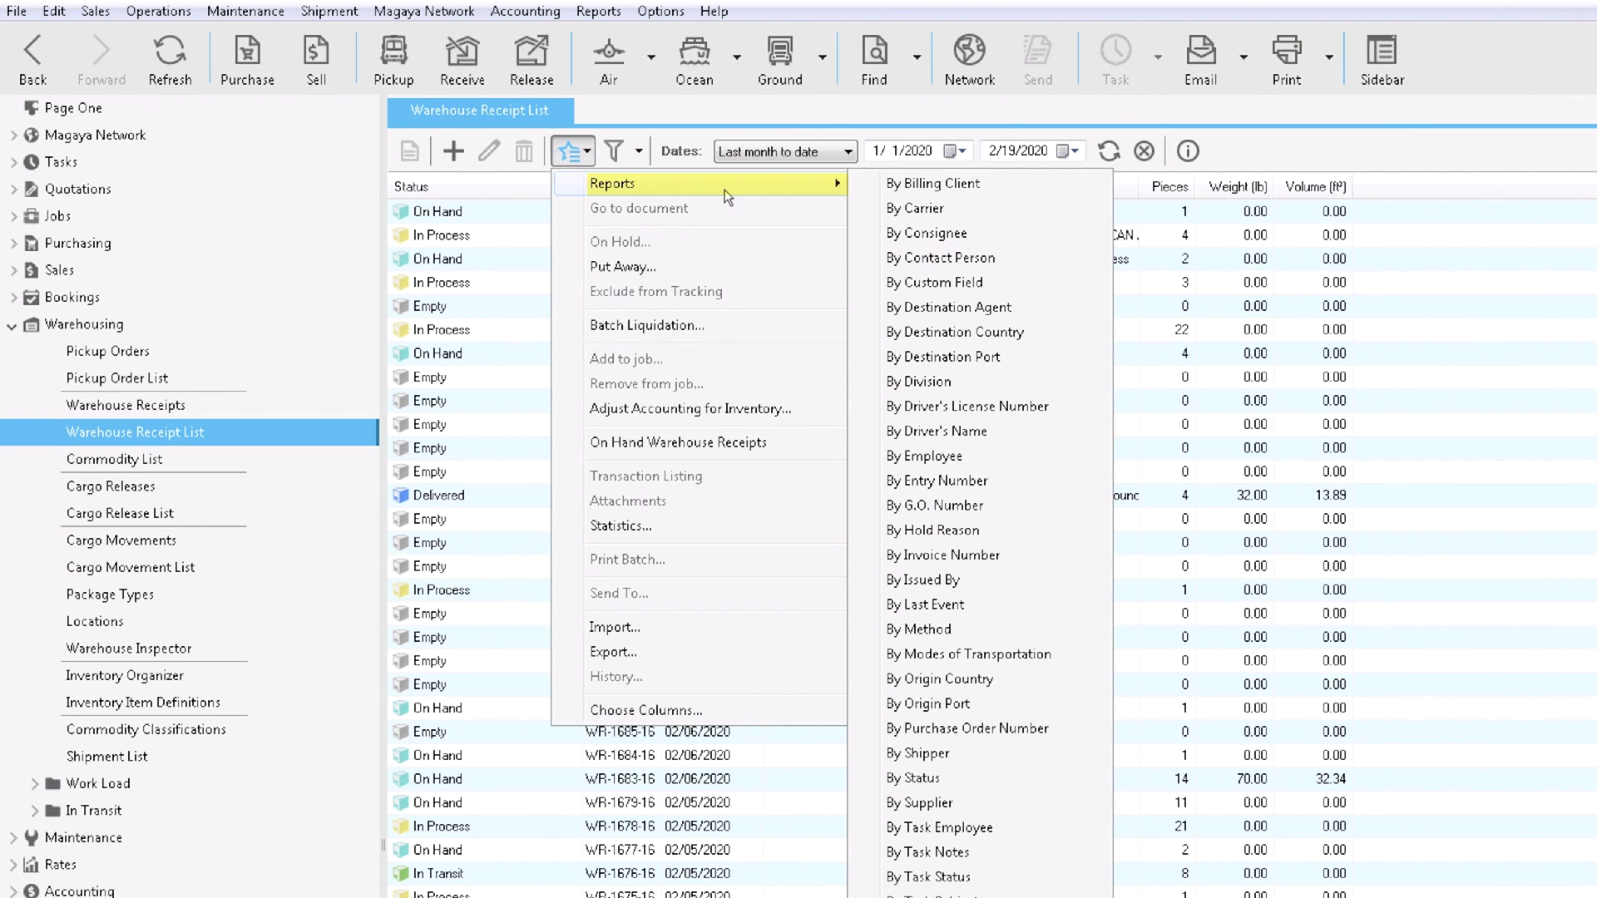
click(359, 458)
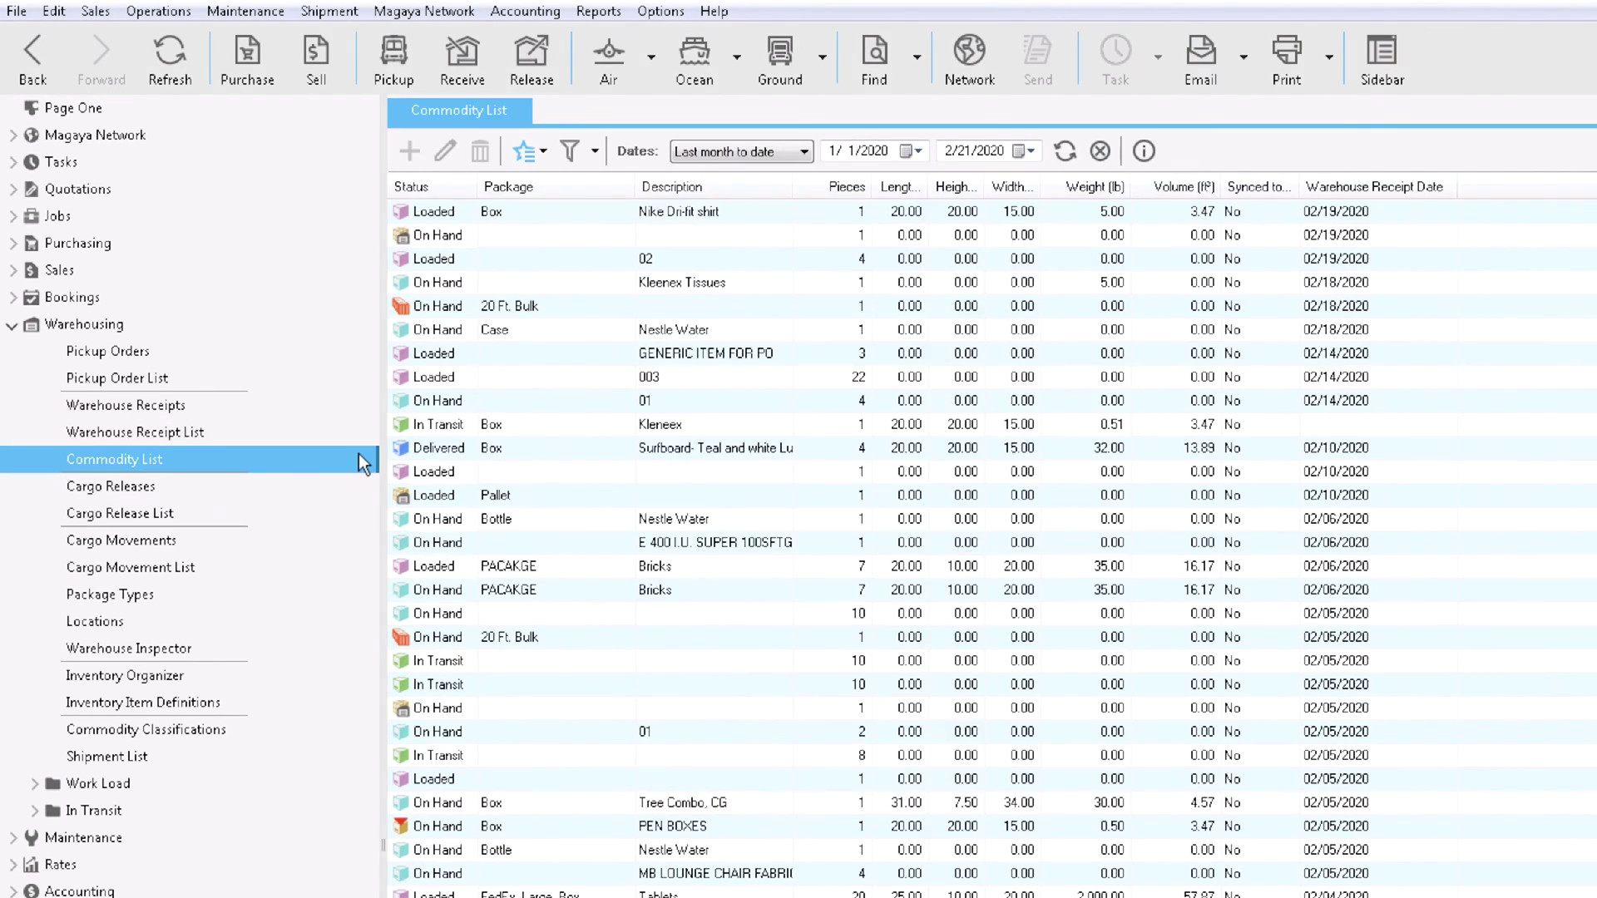